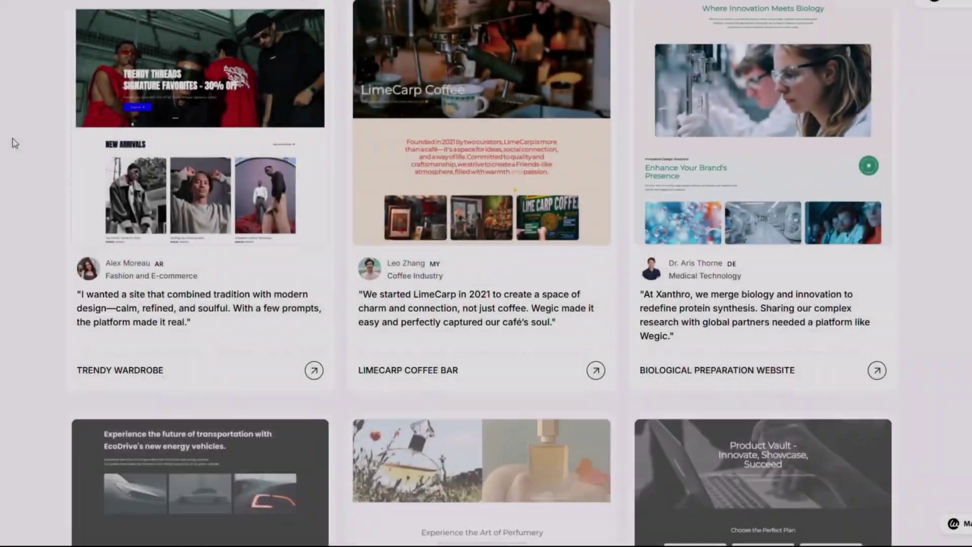
scroll(13, 142, "down", 3)
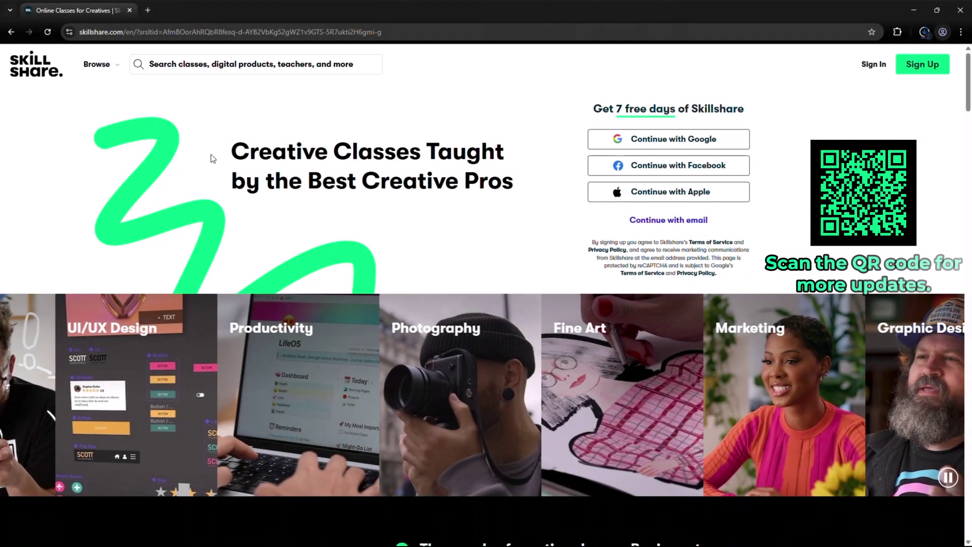
scroll(236, 174, "down", 3)
scroll(244, 206, "down", 2)
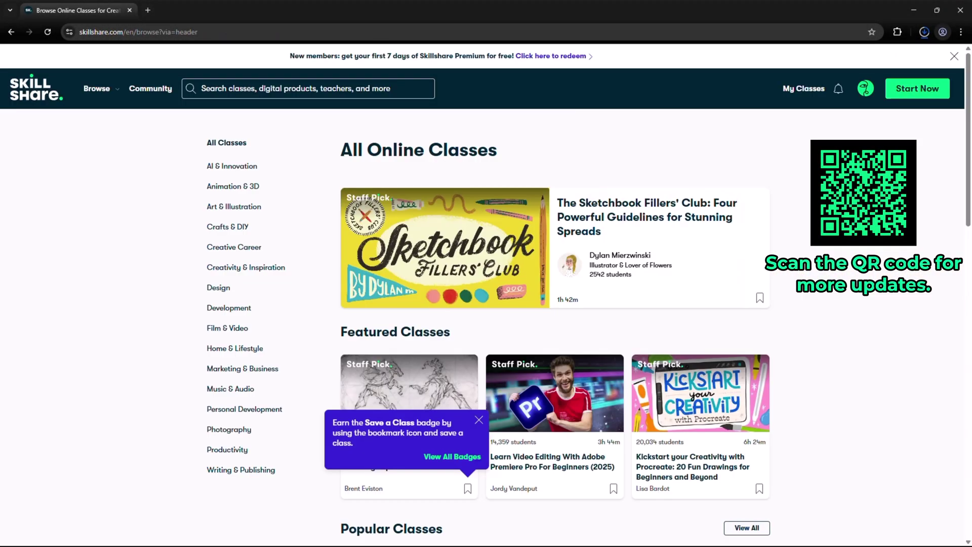
scroll(774, 228, "down", 1)
scroll(775, 228, "down", 3)
scroll(774, 227, "up", 2)
scroll(719, 137, "up", 1)
scroll(718, 138, "up", 1)
Step: Show the Software filter choices in Skillshare's class browser
left_click(227, 142)
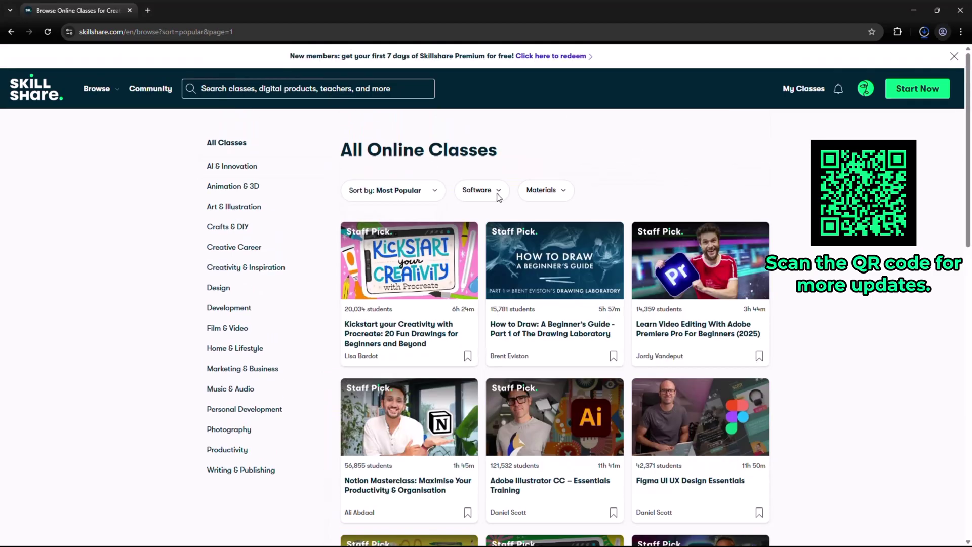
left_click(479, 190)
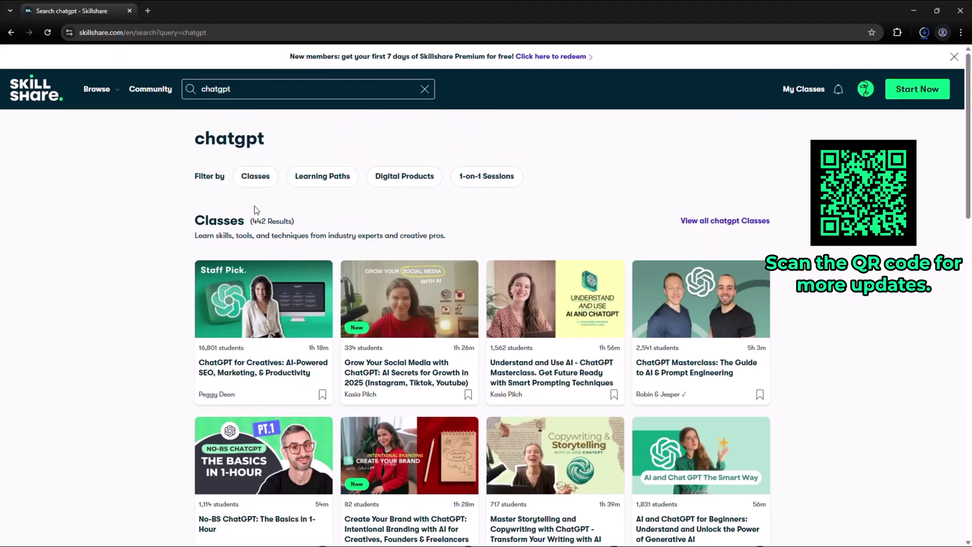
scroll(744, 219, "down", 1)
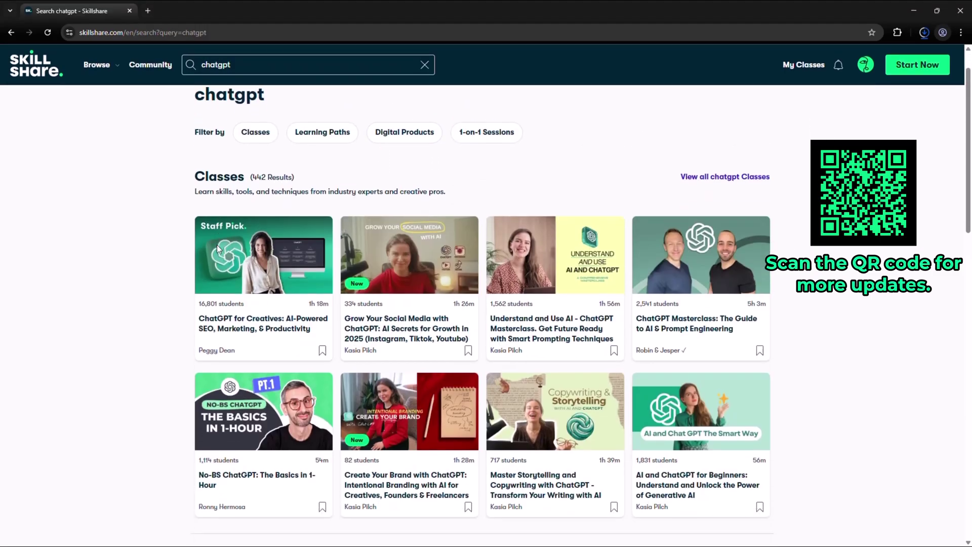
scroll(744, 219, "down", 1)
scroll(745, 219, "down", 2)
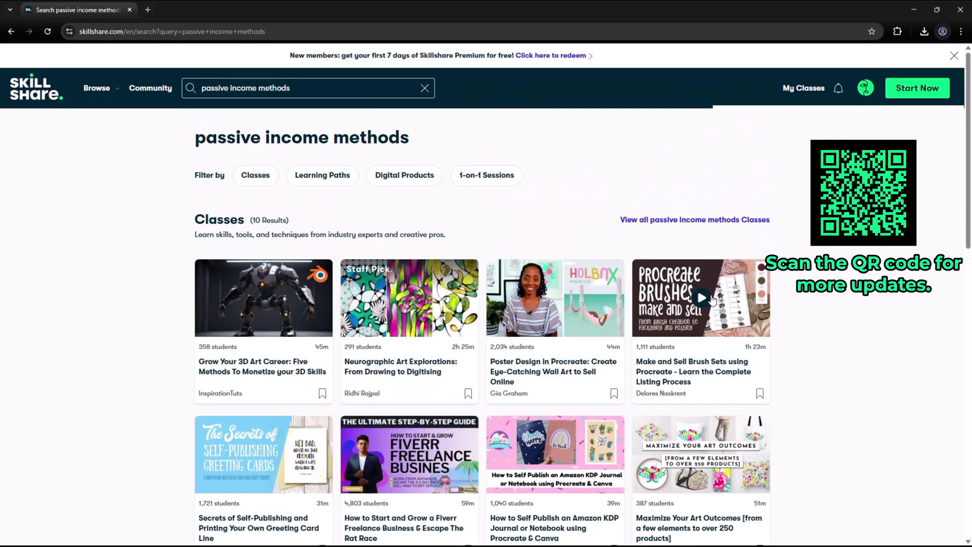
scroll(713, 298, "down", 2)
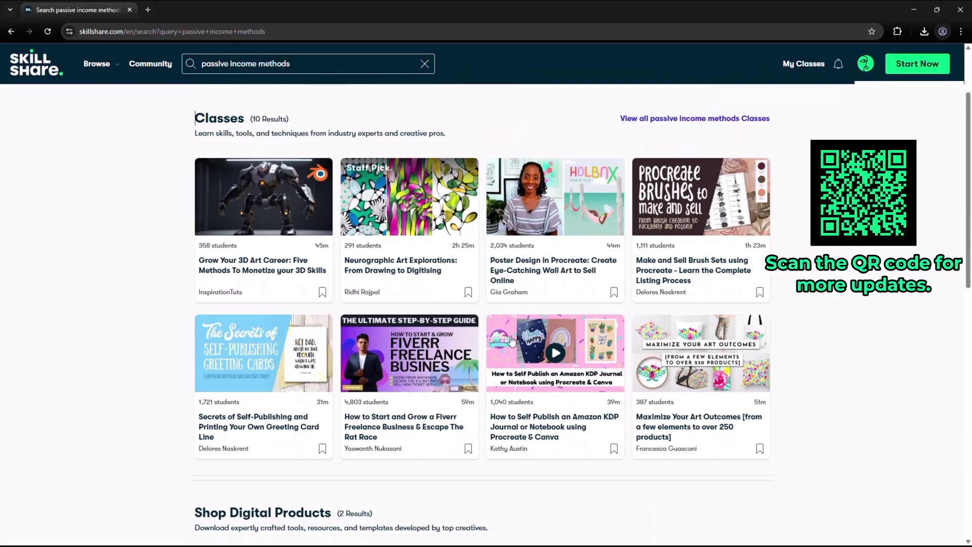
scroll(865, 343, "up", 2)
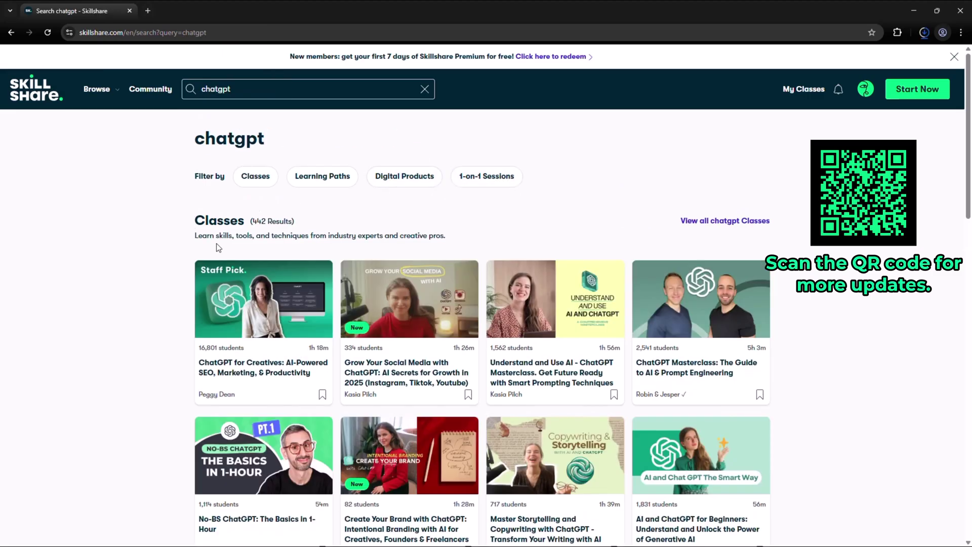
scroll(353, 231, "down", 2)
scroll(743, 216, "down", 2)
scroll(653, 259, "down", 2)
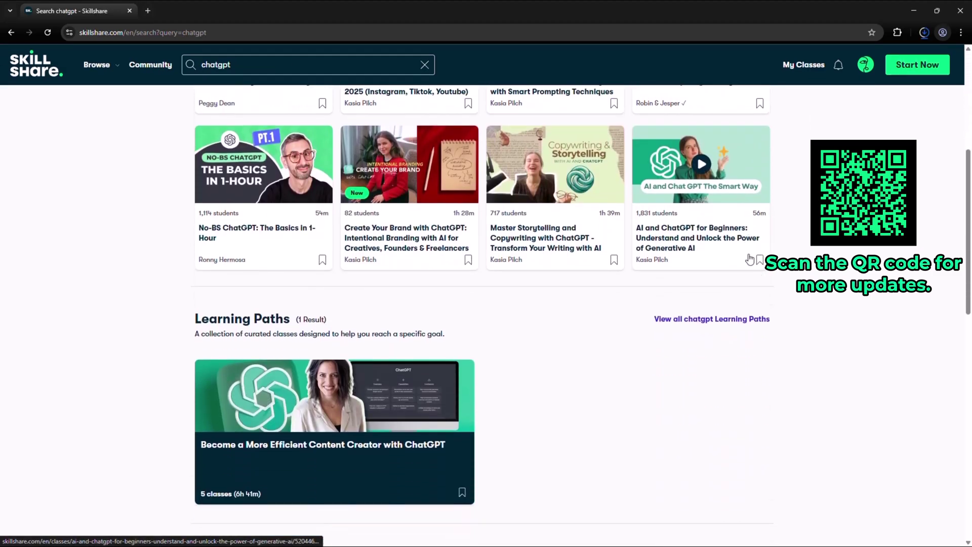
scroll(654, 258, "down", 2)
scroll(506, 276, "down", 3)
scroll(506, 277, "down", 3)
scroll(507, 277, "down", 2)
scroll(506, 277, "down", 2)
scroll(506, 277, "down", 1)
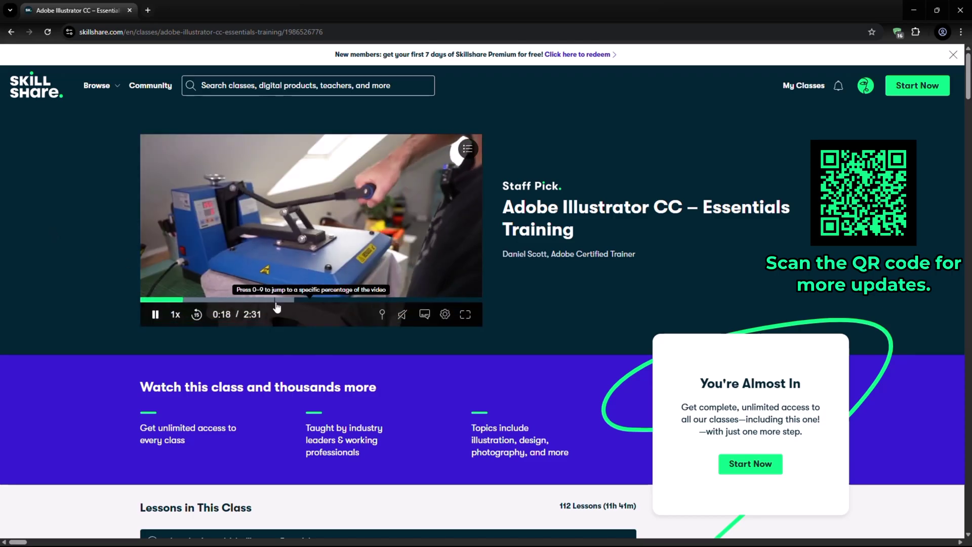
Step: Jump the Illustrator Essentials intro video ahead to the 1:00 mark
left_click(276, 301)
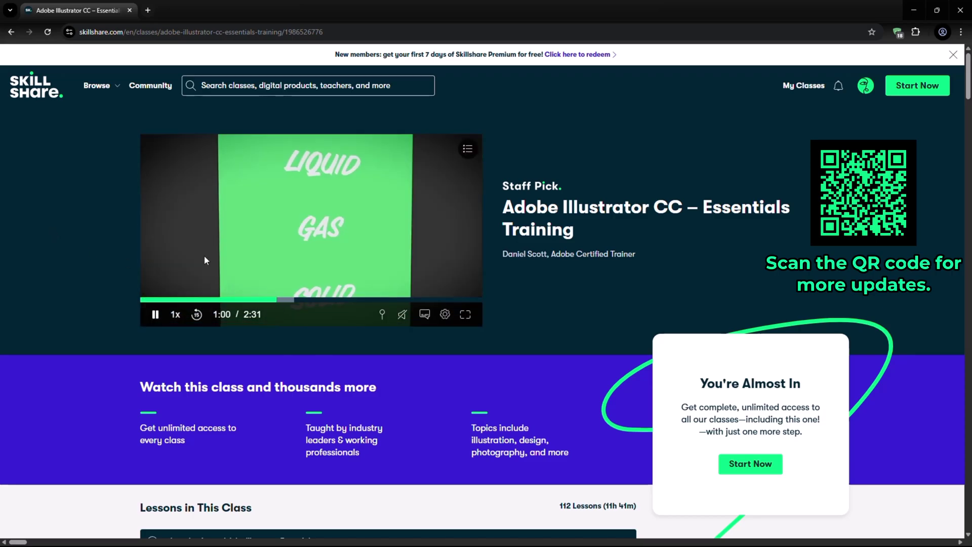
scroll(69, 253, "down", 5)
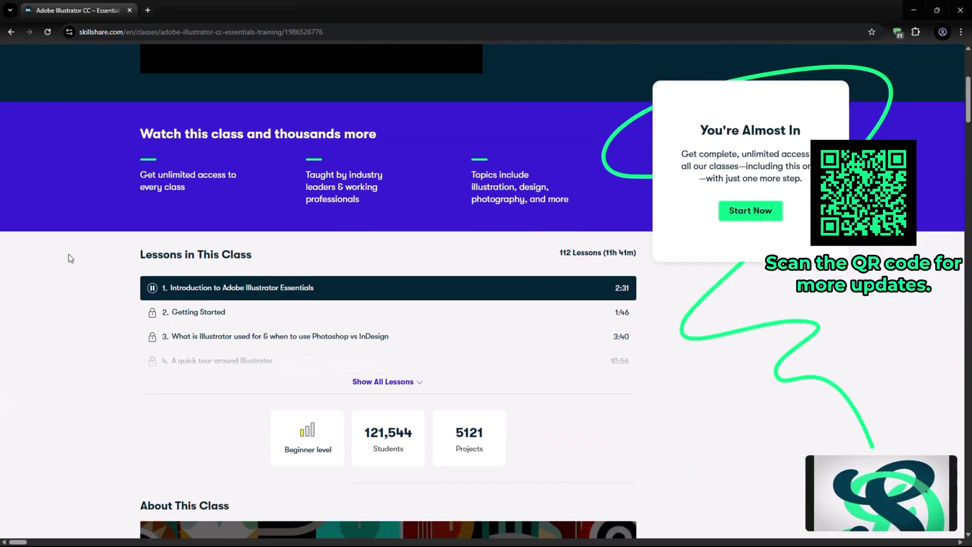
scroll(68, 254, "down", 5)
scroll(68, 257, "down", 5)
scroll(69, 258, "down", 5)
scroll(69, 258, "down", 2)
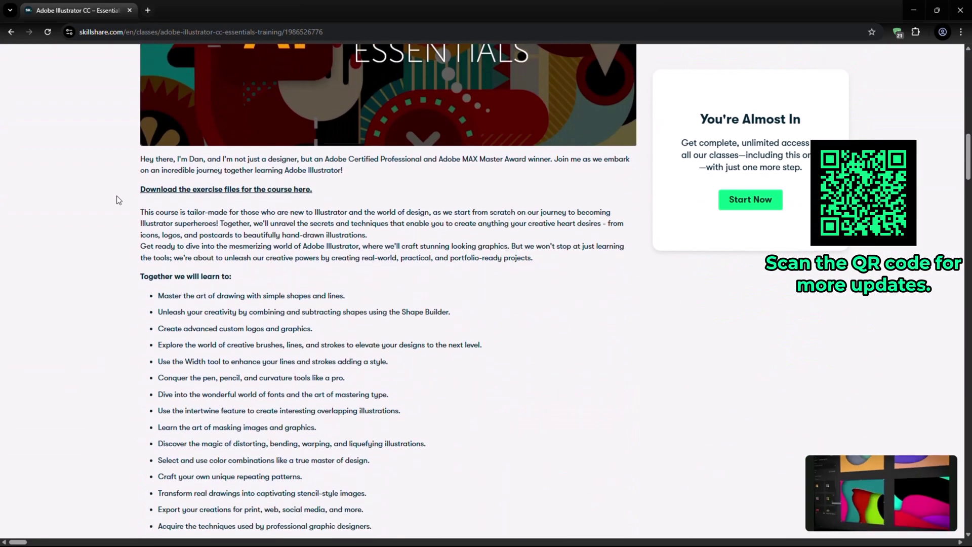
scroll(288, 272, "down", 4)
scroll(273, 304, "down", 4)
scroll(260, 325, "down", 2)
scroll(259, 323, "down", 3)
scroll(258, 323, "down", 3)
scroll(259, 323, "down", 4)
scroll(259, 323, "down", 3)
scroll(259, 323, "down", 4)
scroll(260, 323, "down", 1)
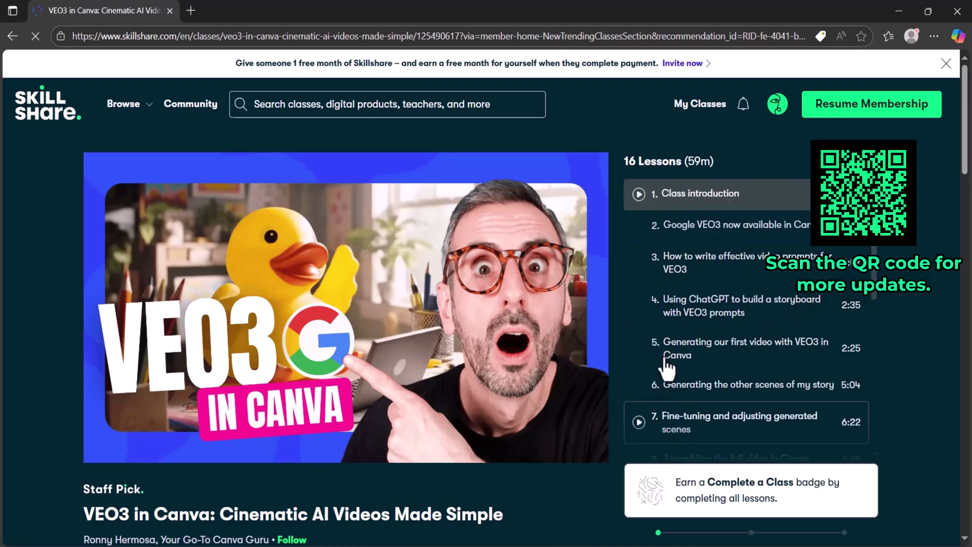
Step: Play a VEO3 in Canva lesson, then view its transcript and Projects & Resources
left_click(684, 226)
scroll(745, 303, "down", 5)
scroll(456, 304, "down", 1)
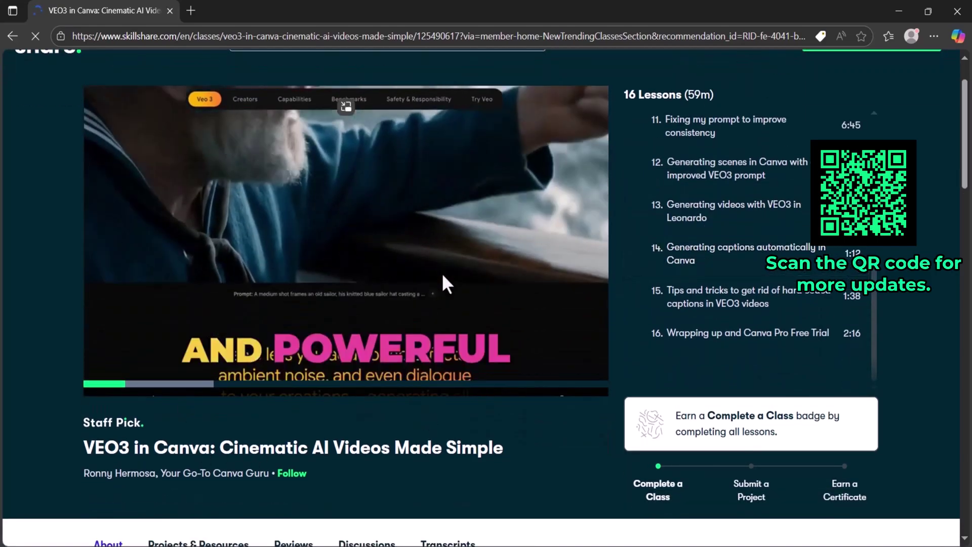
scroll(443, 272, "down", 3)
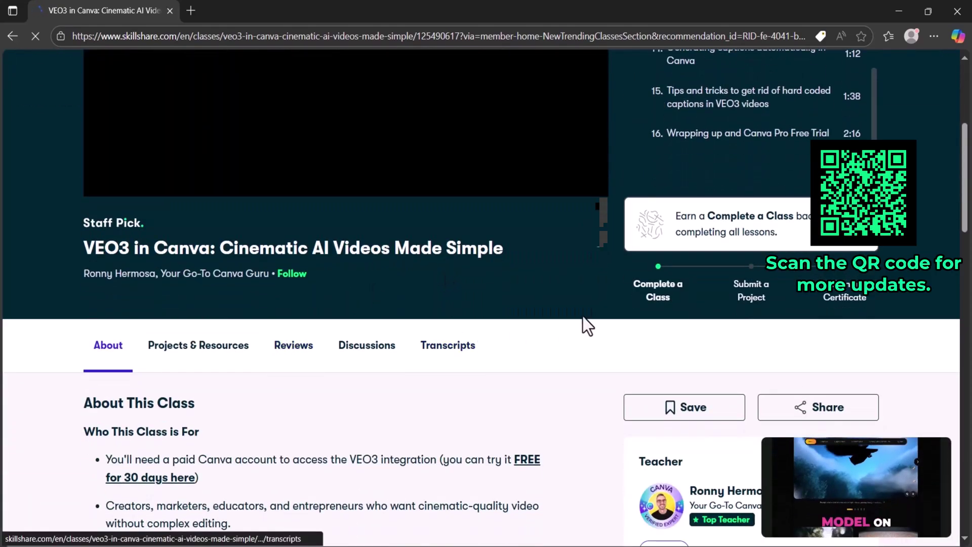
scroll(664, 321, "down", 1)
scroll(664, 321, "down", 2)
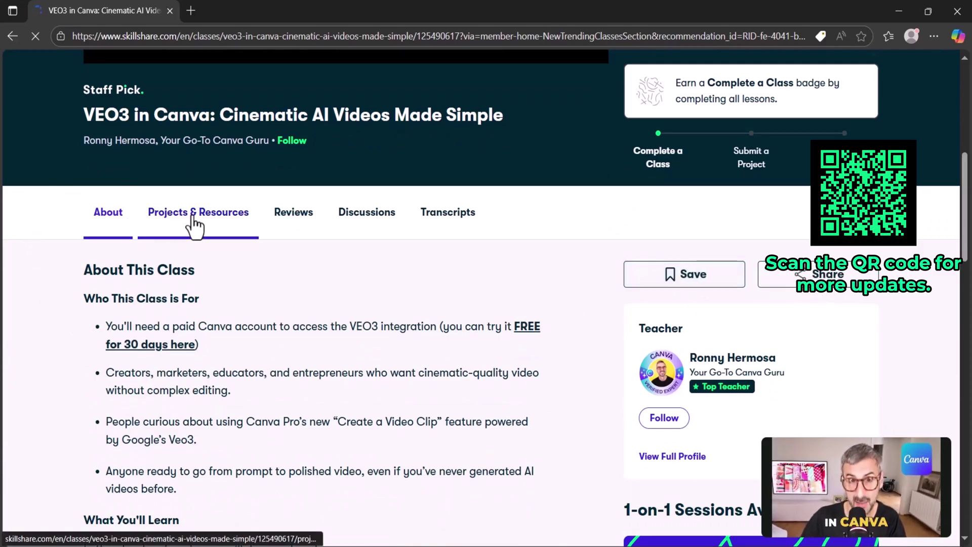
left_click(456, 220)
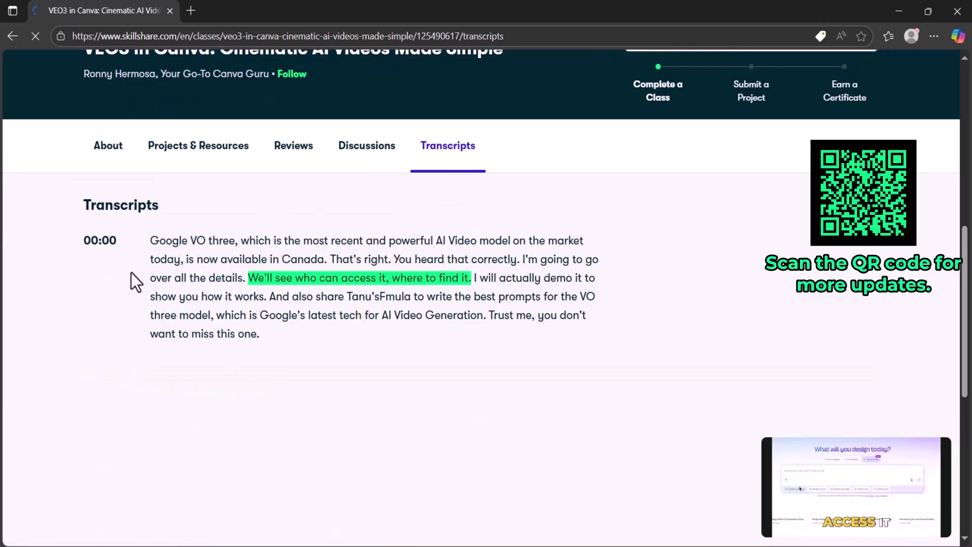
left_click(198, 145)
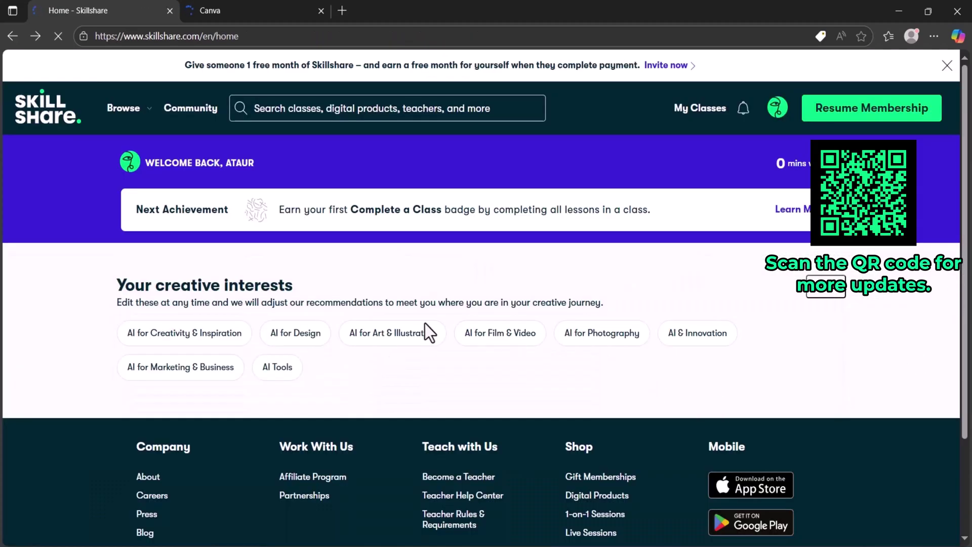
scroll(424, 333, "down", 10)
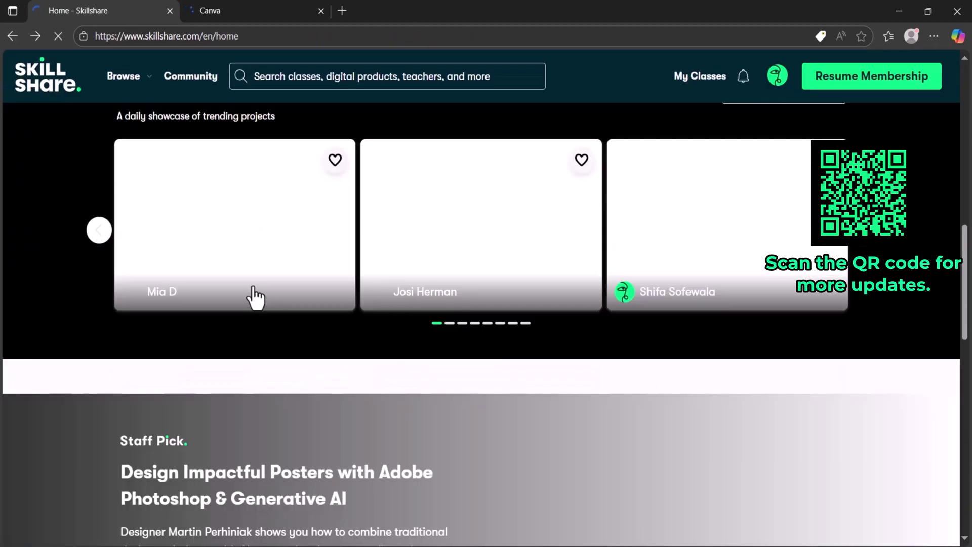
scroll(241, 262, "up", 3)
scroll(241, 261, "down", 3)
scroll(241, 262, "down", 5)
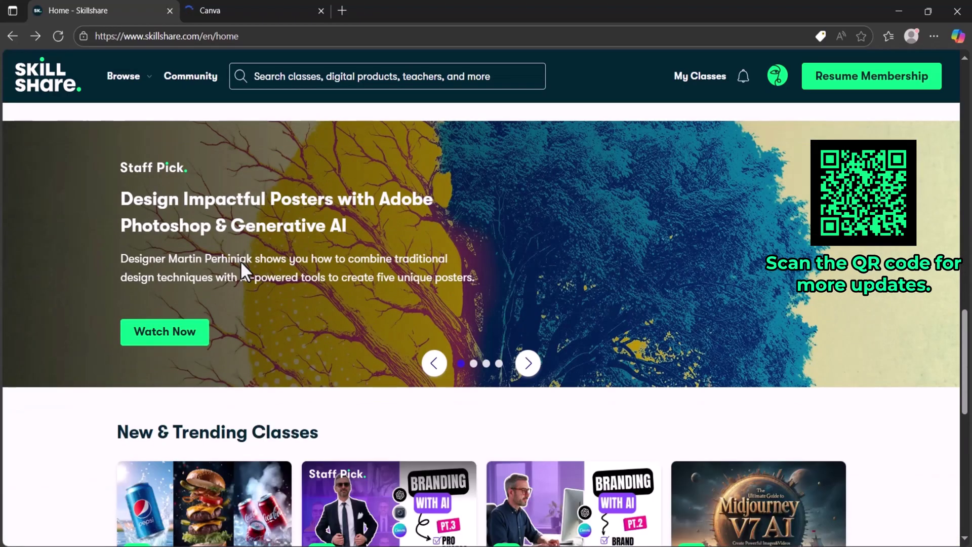
scroll(241, 262, "down", 1)
scroll(240, 260, "down", 8)
scroll(240, 261, "up", 4)
scroll(201, 301, "down", 1)
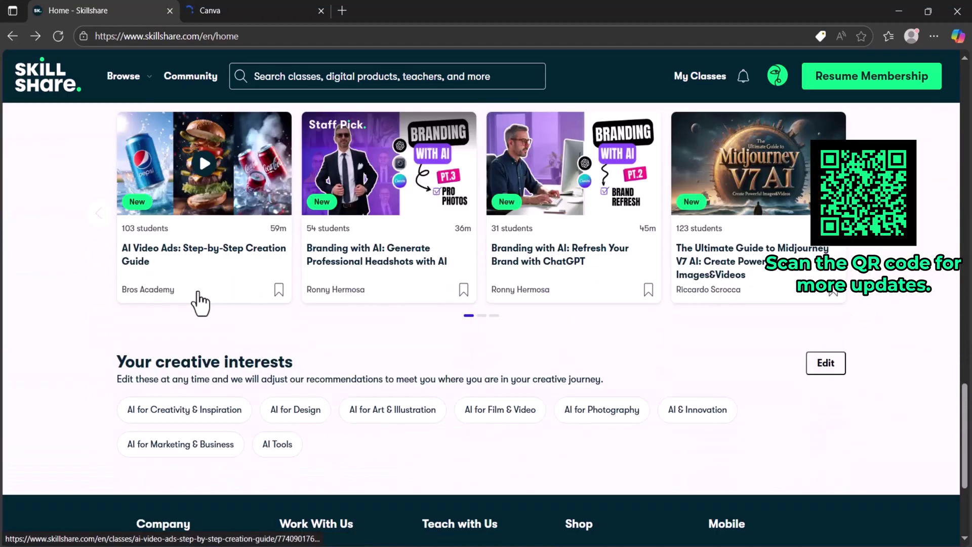
left_click(864, 214)
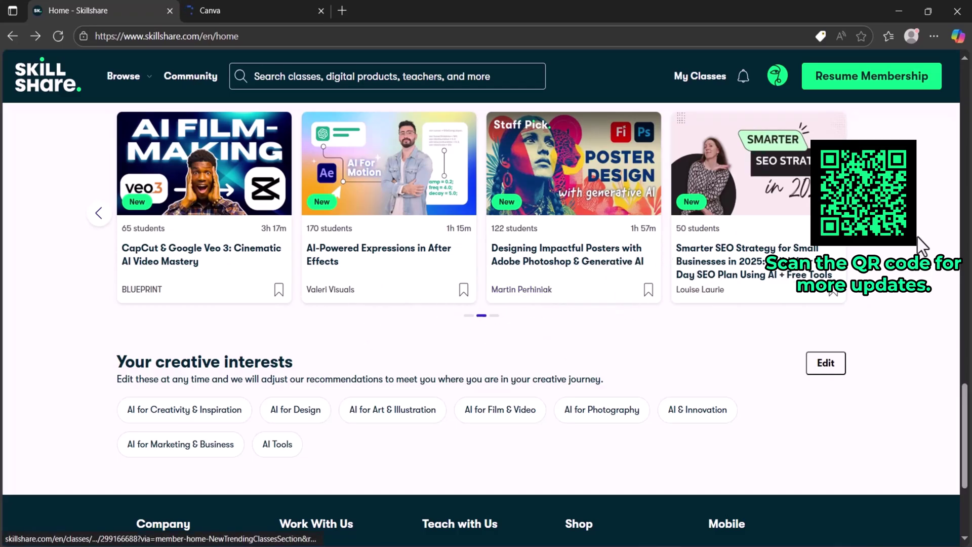
left_click(865, 213)
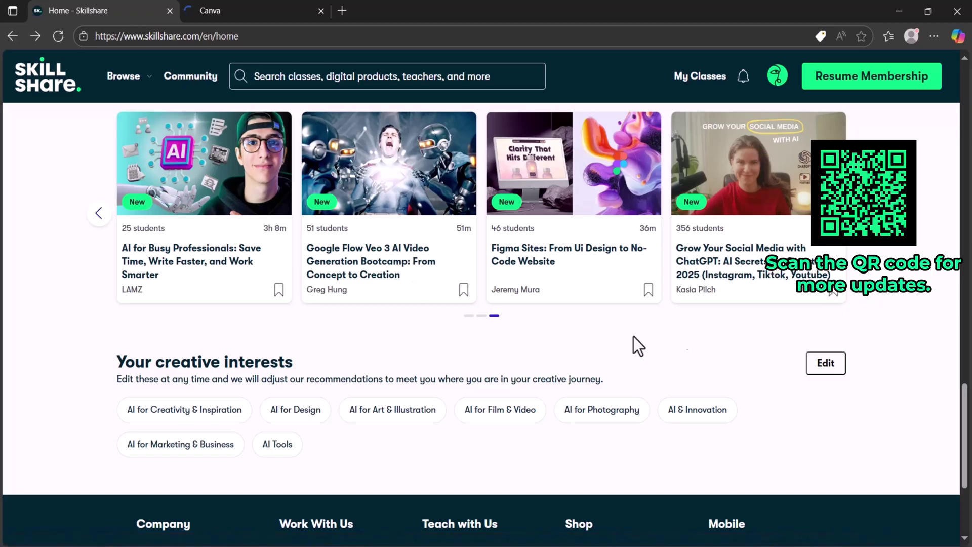
scroll(206, 231, "down", 3)
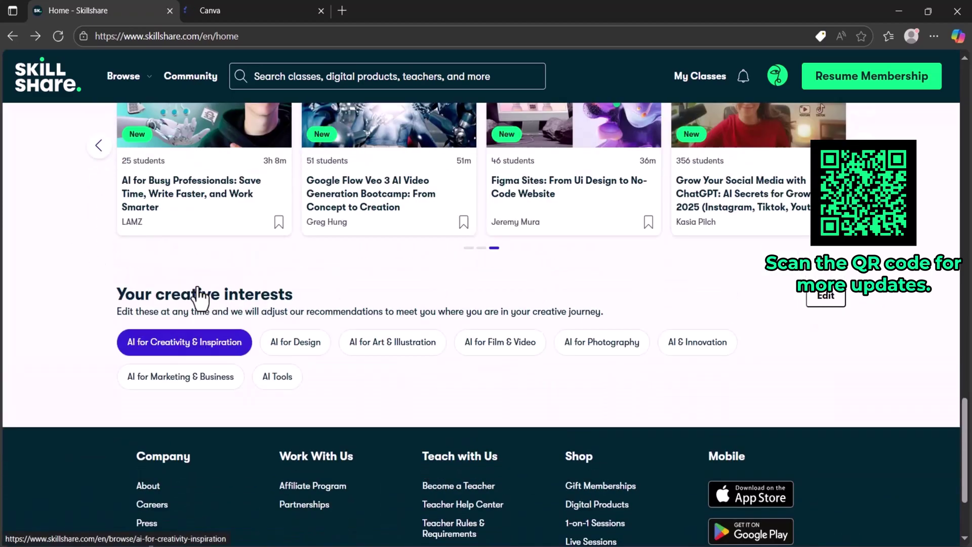
scroll(200, 297, "up", 4)
scroll(199, 297, "up", 3)
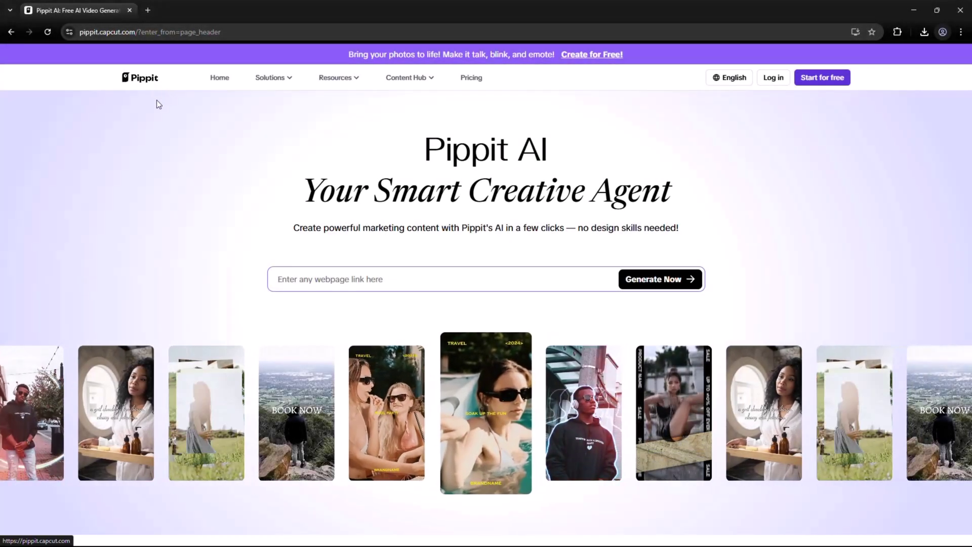
scroll(409, 266, "down", 6)
scroll(459, 274, "up", 3)
scroll(460, 274, "down", 2)
scroll(460, 275, "up", 2)
scroll(688, 280, "down", 5)
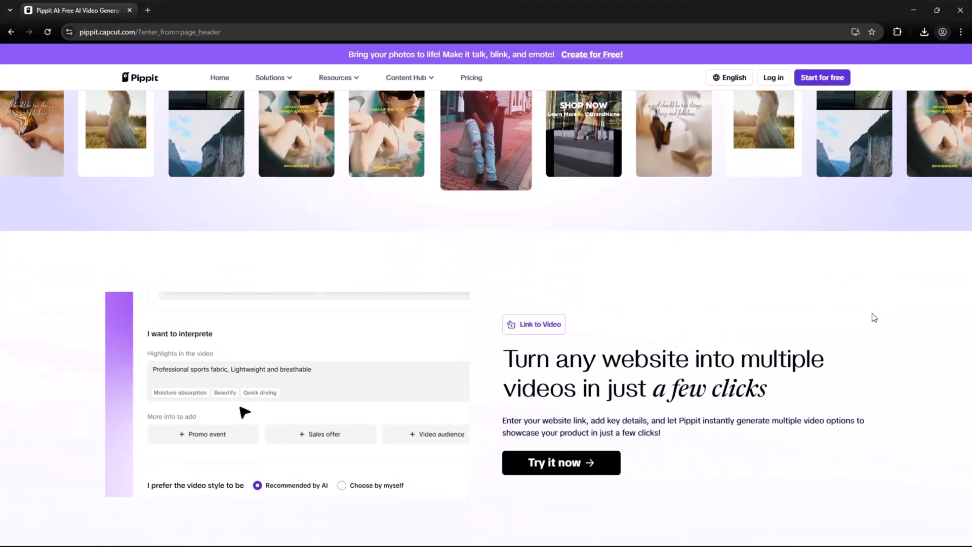
scroll(886, 305, "down", 4)
scroll(886, 305, "down", 4)
scroll(896, 305, "down", 2)
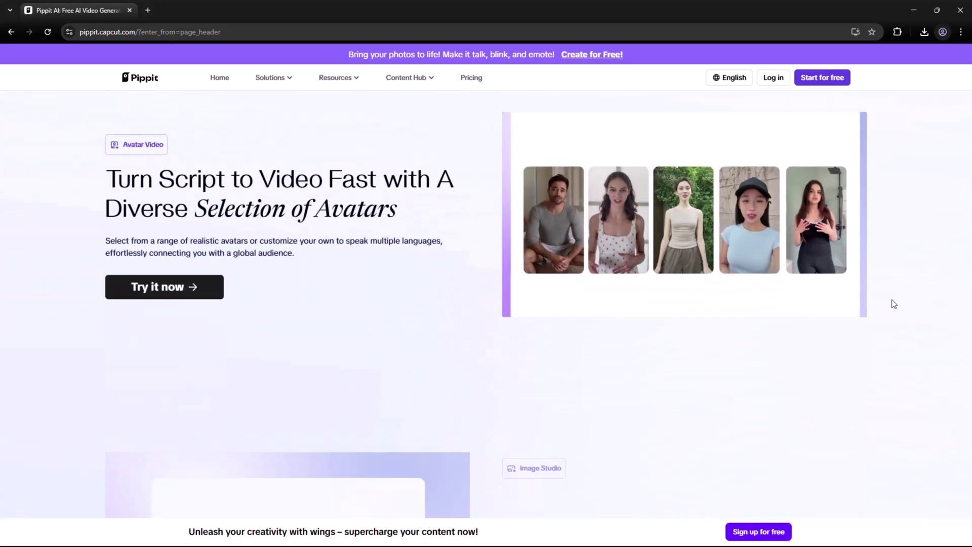
scroll(479, 256, "down", 5)
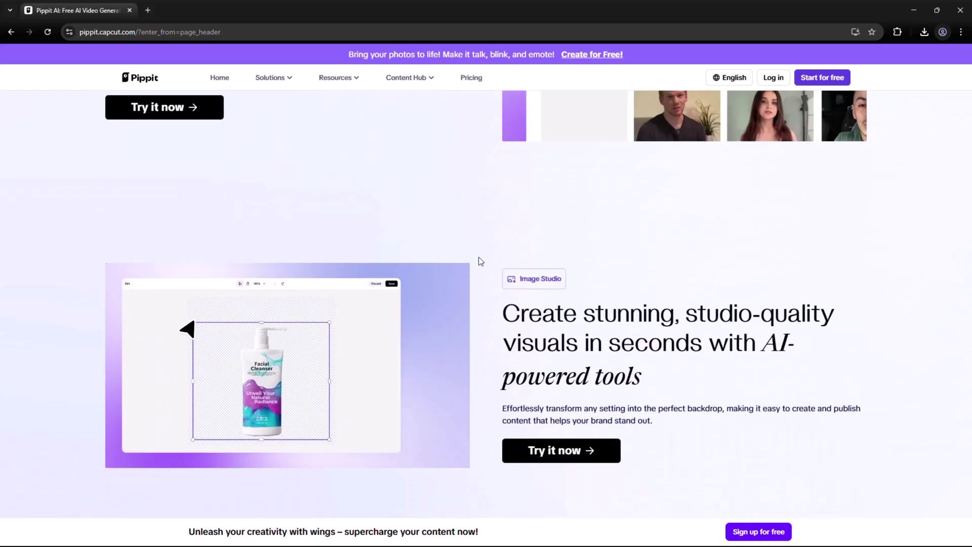
scroll(479, 257, "down", 3)
scroll(548, 267, "down", 3)
scroll(520, 264, "down", 3)
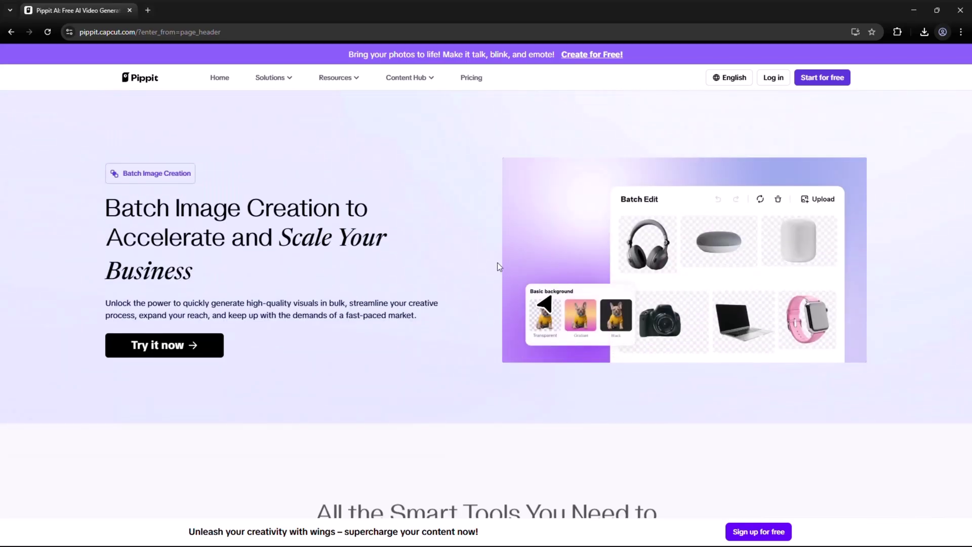
scroll(579, 290, "down", 3)
scroll(579, 291, "down", 3)
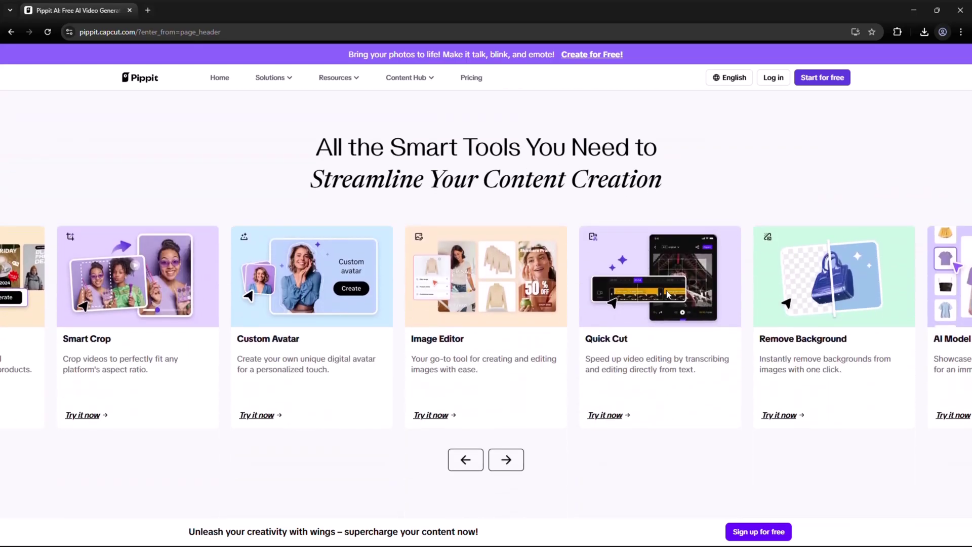
scroll(839, 318, "down", 3)
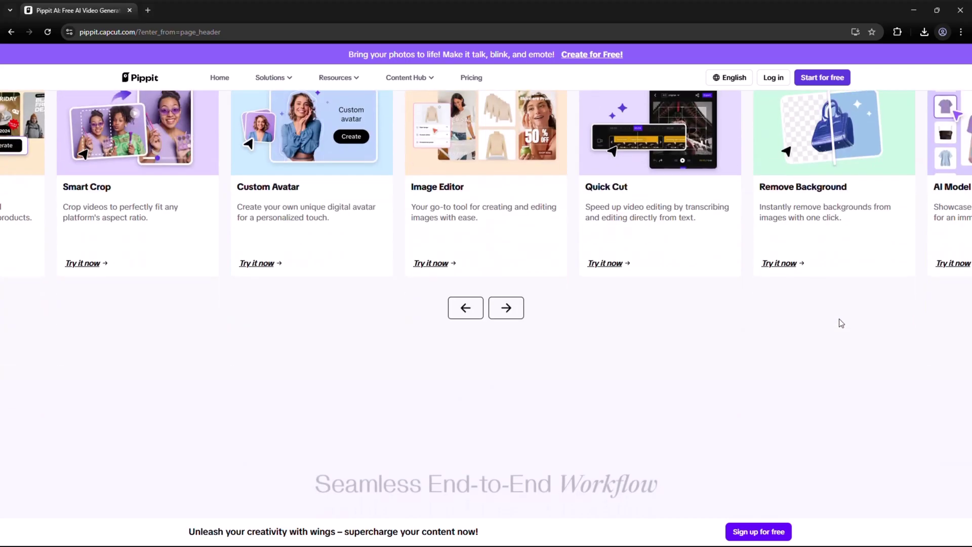
scroll(542, 259, "down", 2)
left_click(506, 257)
scroll(684, 320, "up", 2)
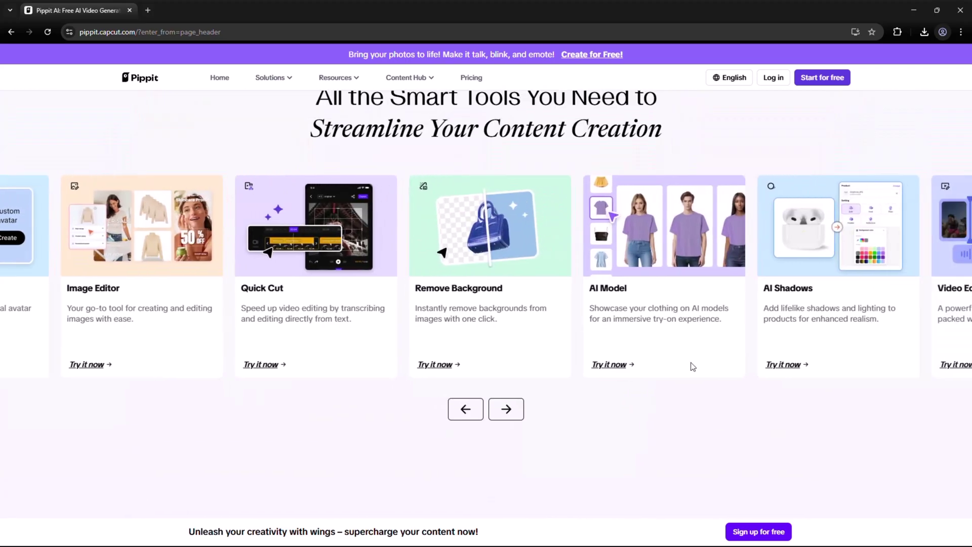
left_click(505, 412)
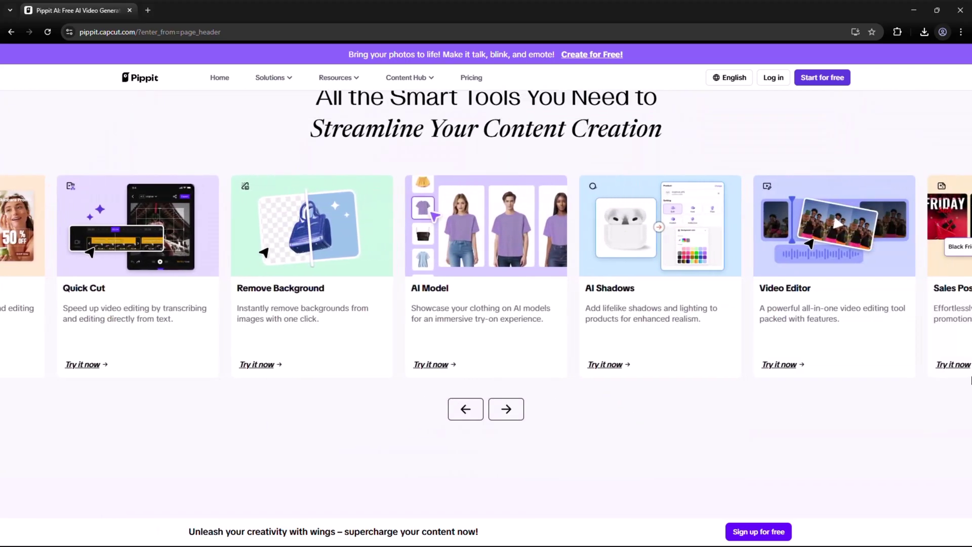
scroll(873, 398, "down", 4)
scroll(933, 393, "down", 5)
scroll(931, 390, "down", 5)
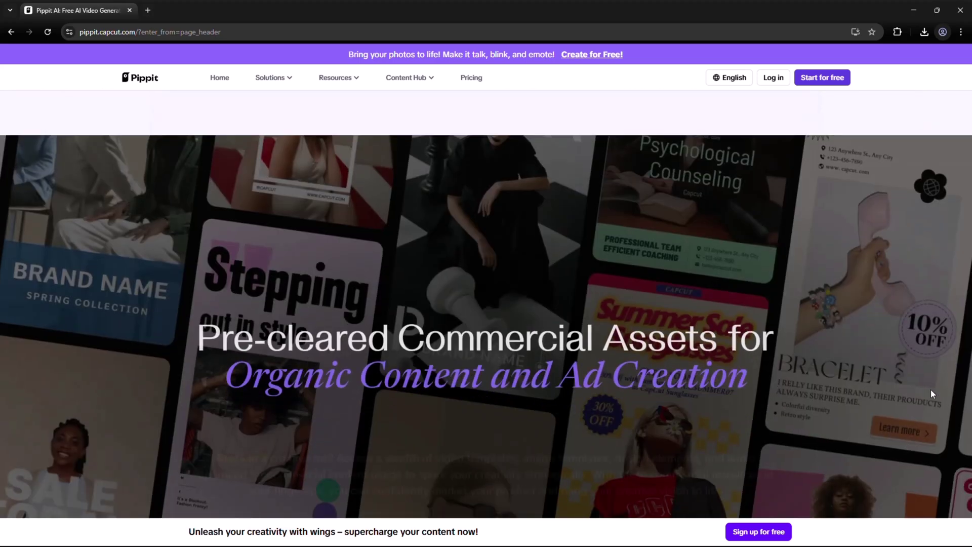
scroll(931, 390, "down", 5)
scroll(931, 390, "down", 5)
scroll(933, 393, "down", 5)
scroll(932, 394, "down", 5)
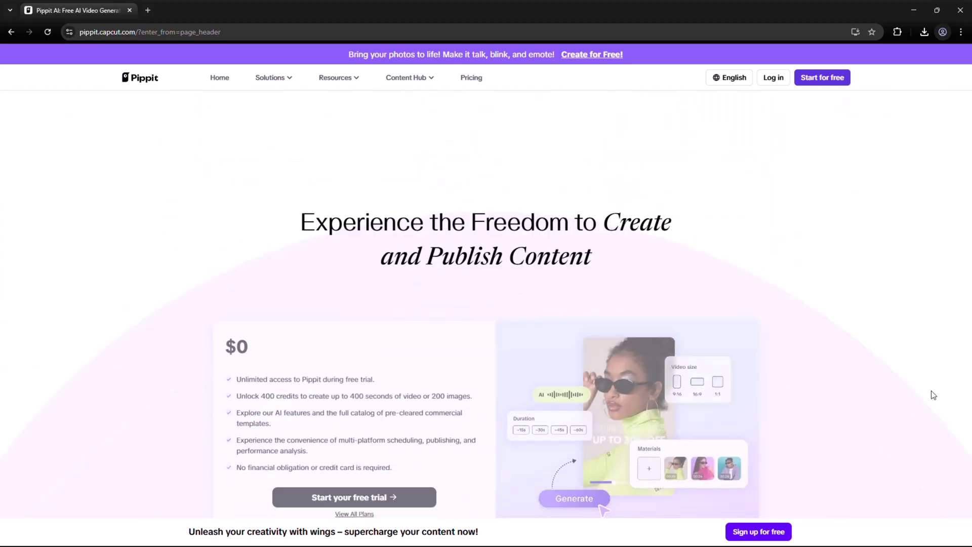
scroll(933, 394, "up", 12)
scroll(932, 389, "up", 6)
scroll(931, 391, "up", 6)
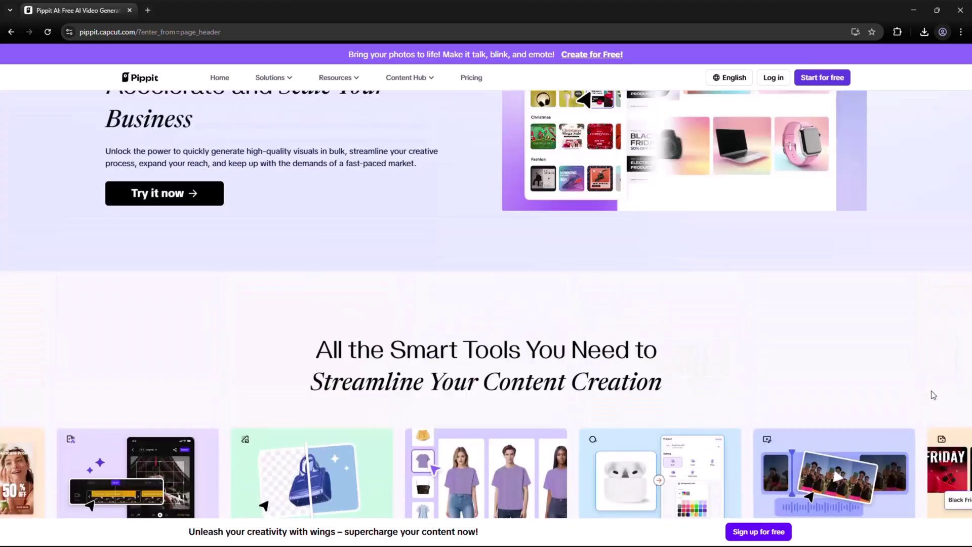
scroll(931, 390, "up", 6)
scroll(932, 391, "up", 6)
scroll(931, 390, "up", 3)
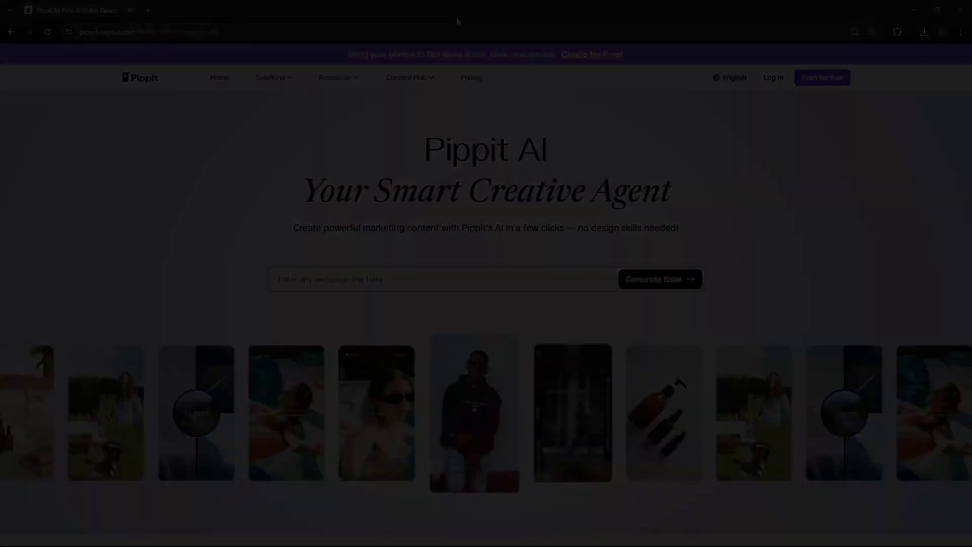
left_click_drag(236, 145, 726, 172)
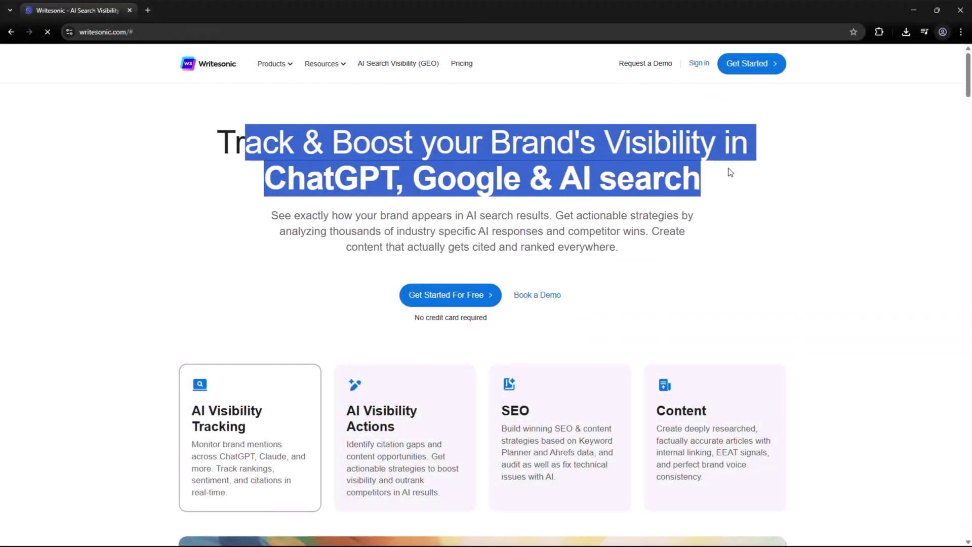
scroll(727, 172, "down", 2)
scroll(729, 173, "down", 2)
scroll(835, 197, "down", 3)
scroll(853, 204, "down", 3)
scroll(853, 204, "up", 1)
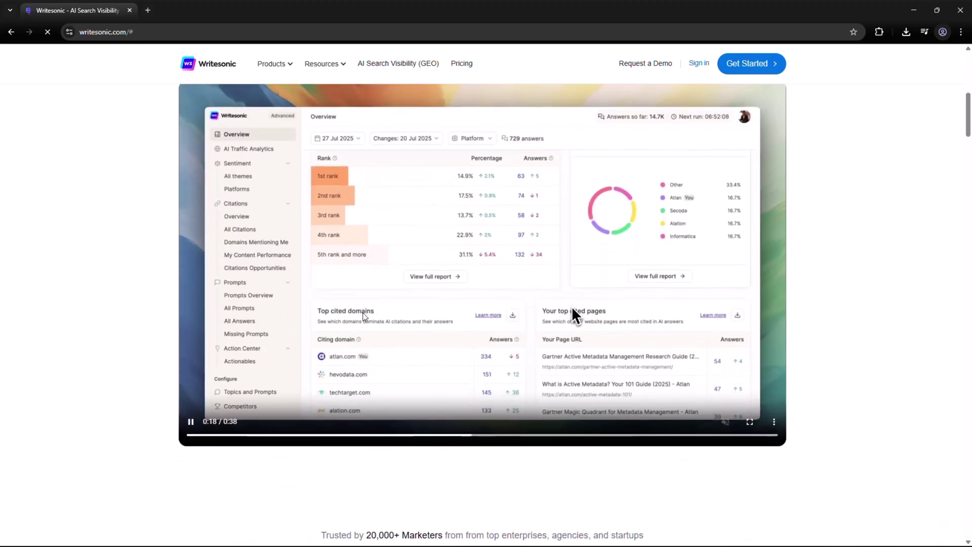
scroll(433, 334, "down", 3)
scroll(559, 316, "down", 3)
scroll(608, 311, "down", 3)
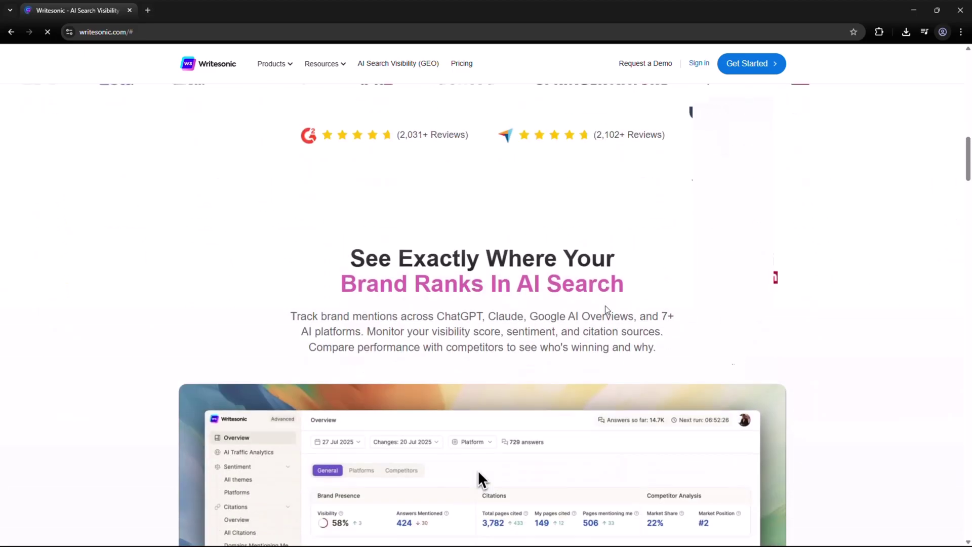
scroll(797, 321, "down", 2)
scroll(797, 321, "down", 3)
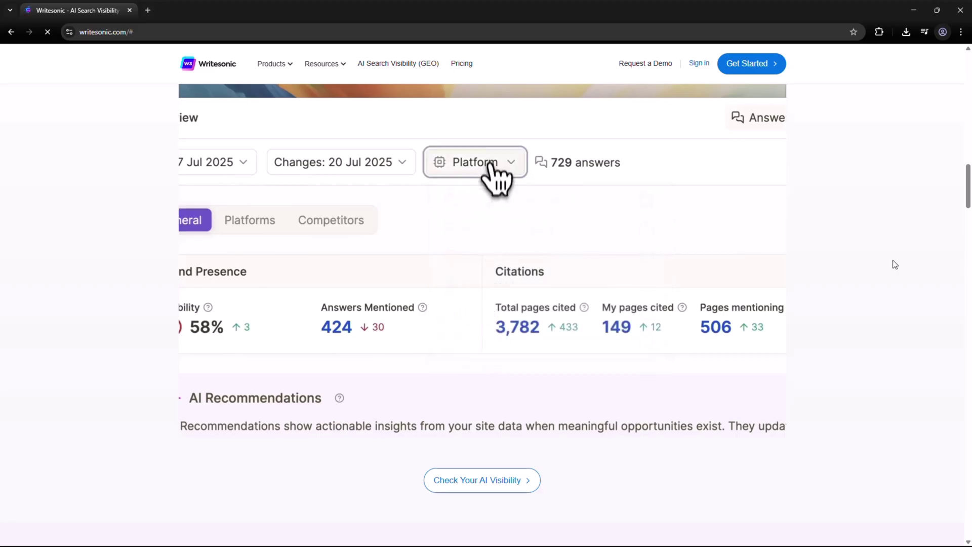
scroll(894, 264, "down", 3)
scroll(894, 264, "down", 2)
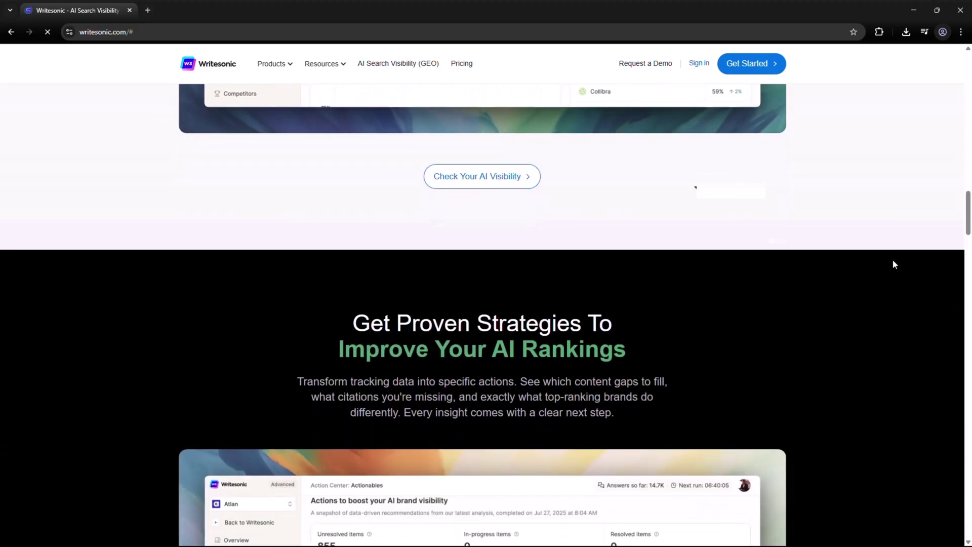
scroll(894, 264, "down", 3)
scroll(894, 263, "down", 3)
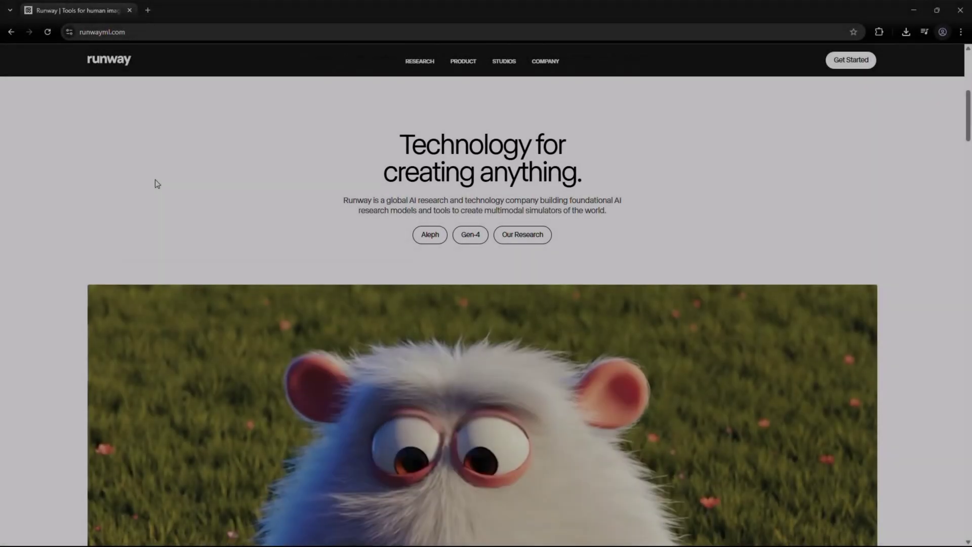
scroll(155, 180, "down", 3)
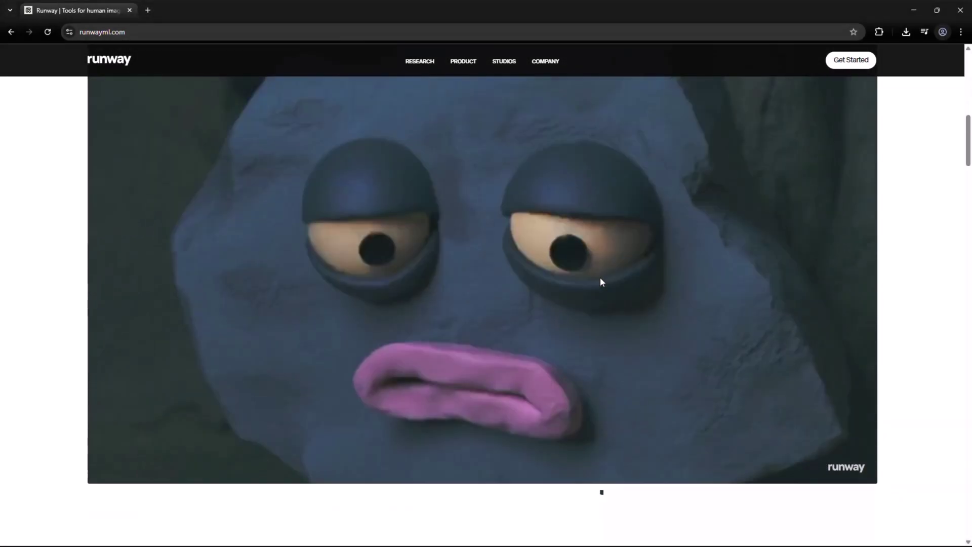
scroll(600, 278, "down", 3)
scroll(600, 278, "down", 5)
scroll(600, 278, "up", 1)
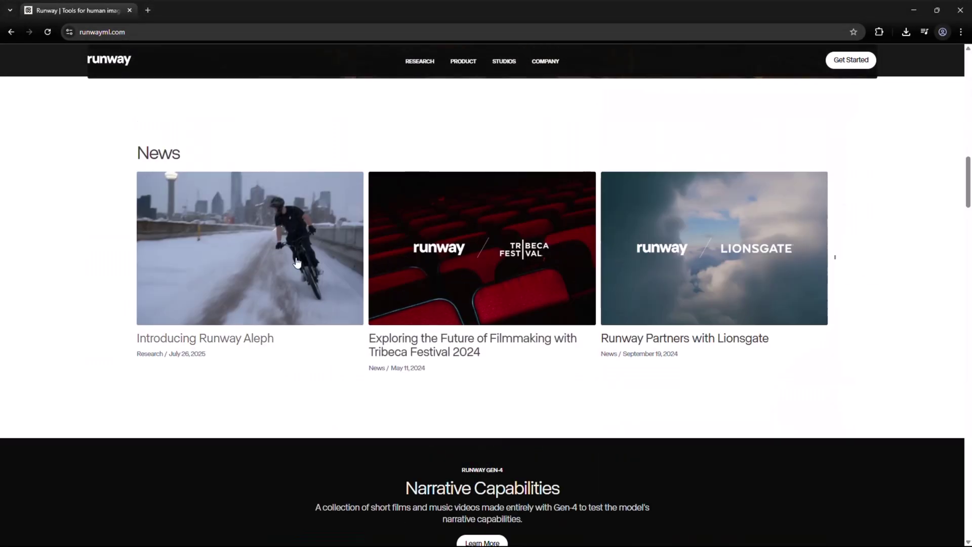
scroll(754, 274, "down", 4)
scroll(863, 277, "down", 3)
scroll(869, 276, "down", 2)
scroll(869, 276, "down", 3)
scroll(250, 330, "down", 3)
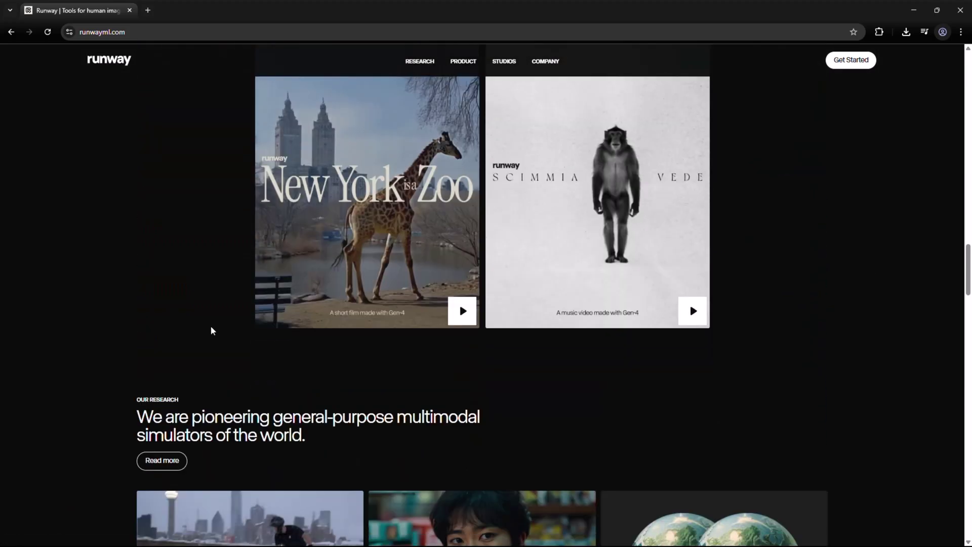
scroll(212, 330, "down", 3)
scroll(211, 330, "down", 4)
scroll(210, 326, "down", 3)
scroll(198, 332, "down", 4)
scroll(183, 338, "down", 5)
scroll(184, 337, "down", 4)
scroll(398, 315, "down", 4)
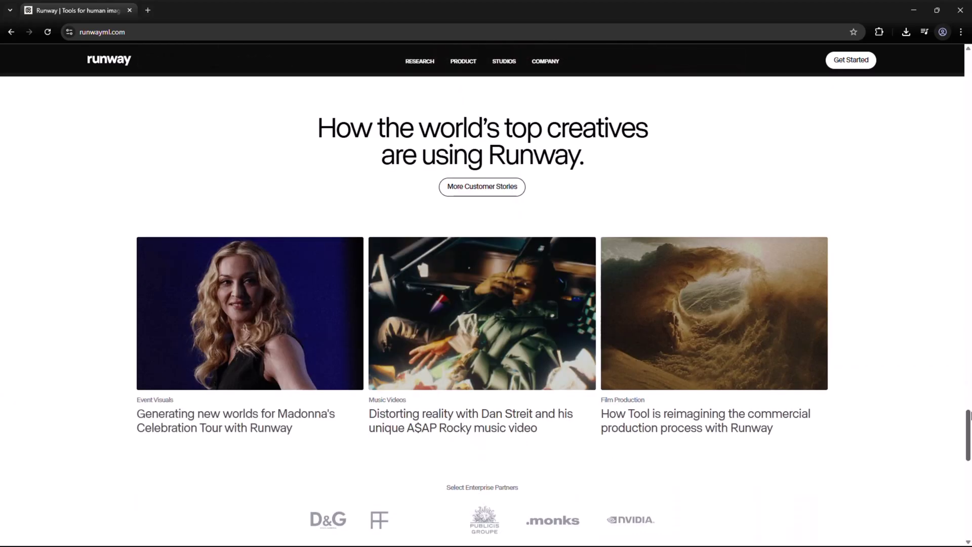
left_click_drag(968, 416, 968, 140)
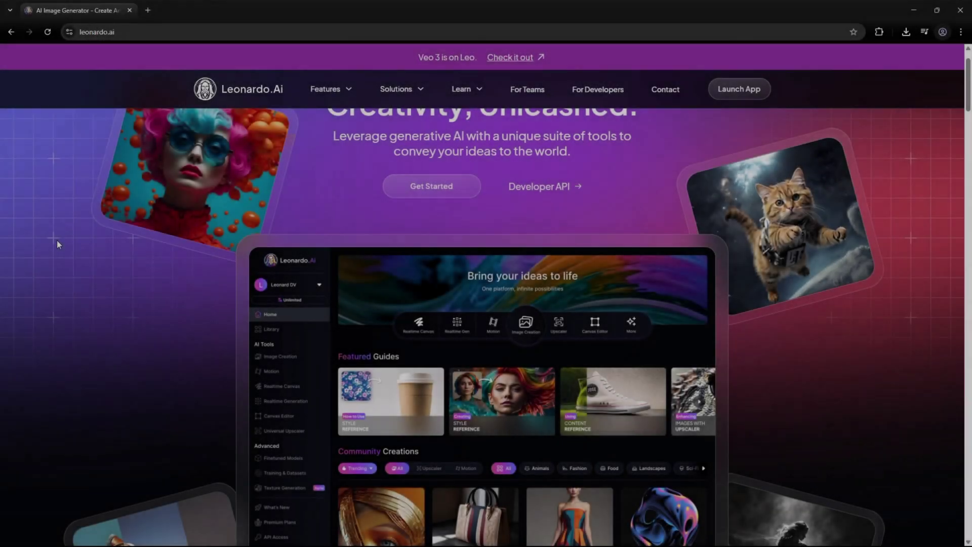
scroll(58, 240, "down", 3)
scroll(57, 240, "down", 3)
scroll(58, 244, "down", 3)
scroll(56, 255, "down", 3)
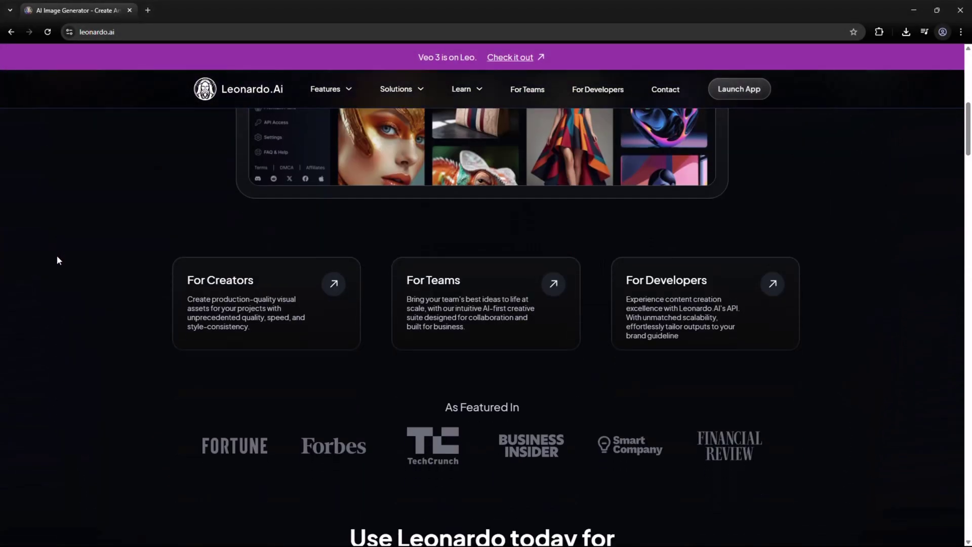
scroll(57, 255, "down", 4)
scroll(56, 258, "down", 2)
scroll(55, 262, "down", 2)
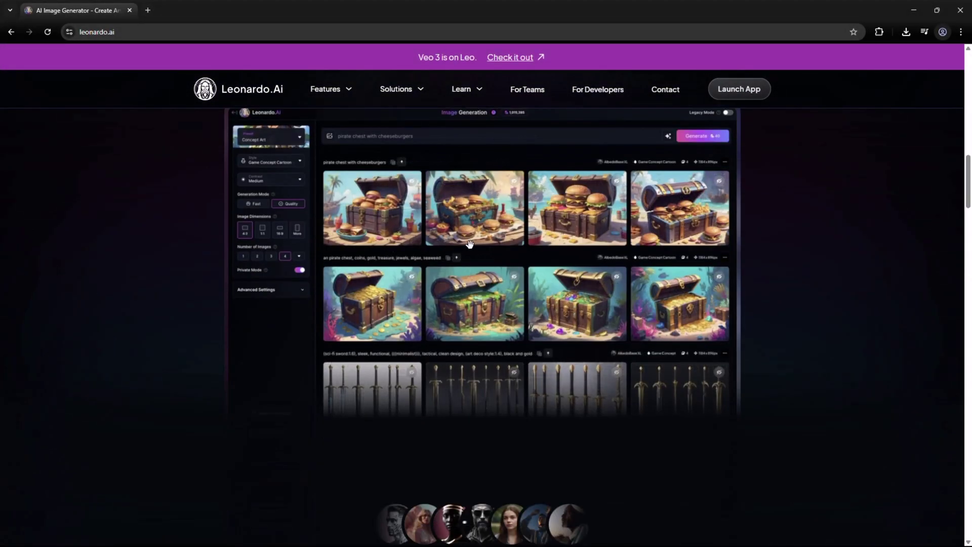
scroll(491, 245, "down", 3)
scroll(491, 245, "down", 3)
scroll(532, 246, "down", 3)
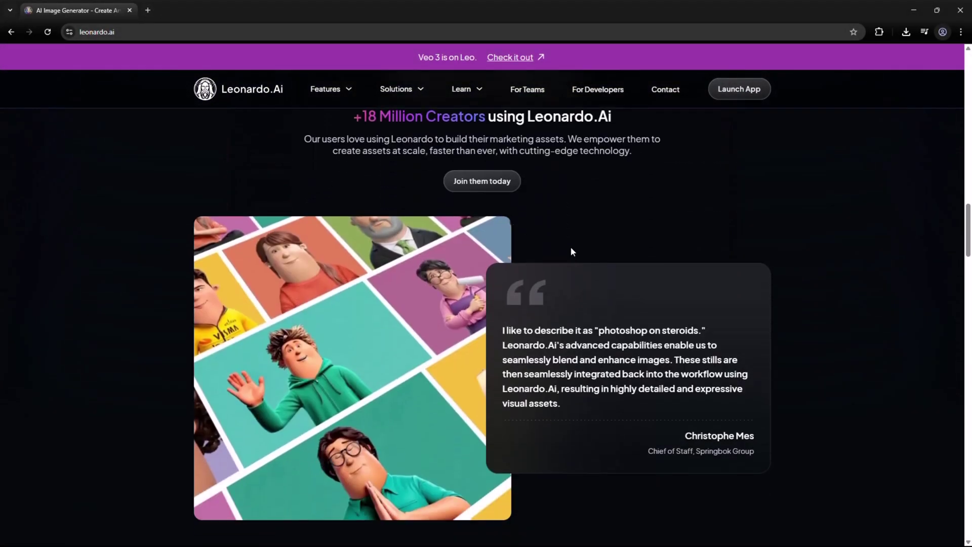
scroll(571, 247, "down", 3)
scroll(576, 253, "down", 4)
scroll(791, 259, "down", 2)
scroll(794, 263, "down", 2)
scroll(794, 263, "down", 2)
scroll(794, 264, "down", 4)
scroll(473, 253, "down", 1)
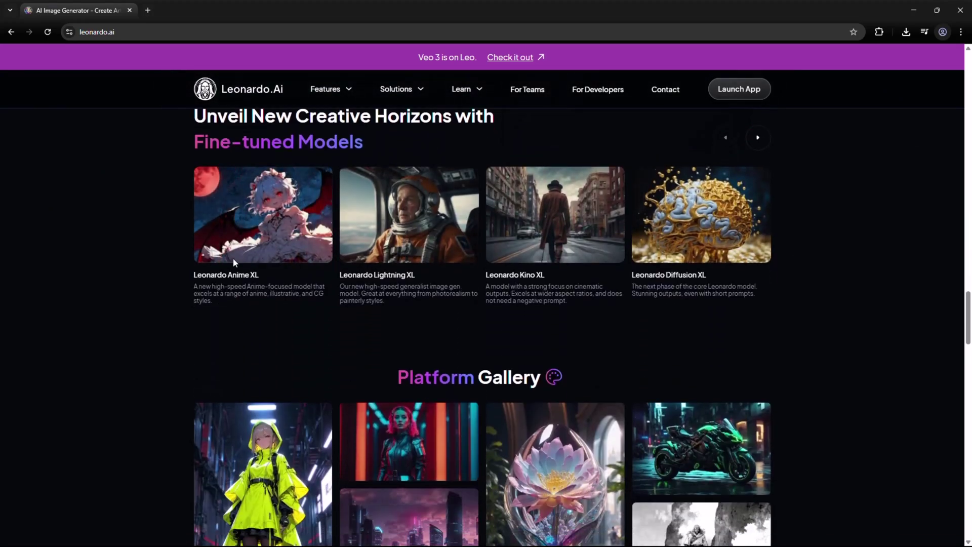
scroll(233, 257, "down", 2)
scroll(181, 281, "down", 4)
scroll(456, 282, "down", 2)
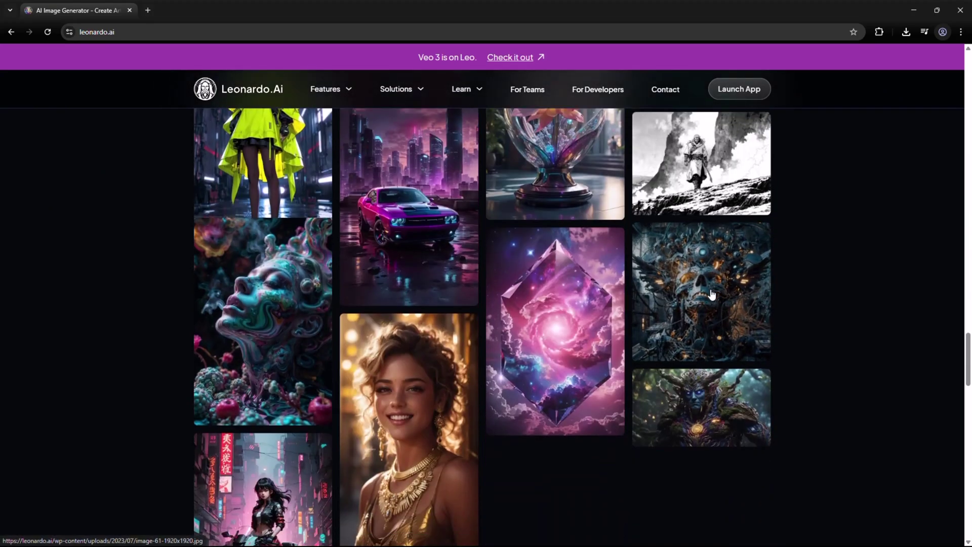
scroll(705, 299, "down", 3)
scroll(705, 299, "down", 3)
scroll(637, 307, "down", 3)
scroll(628, 309, "down", 3)
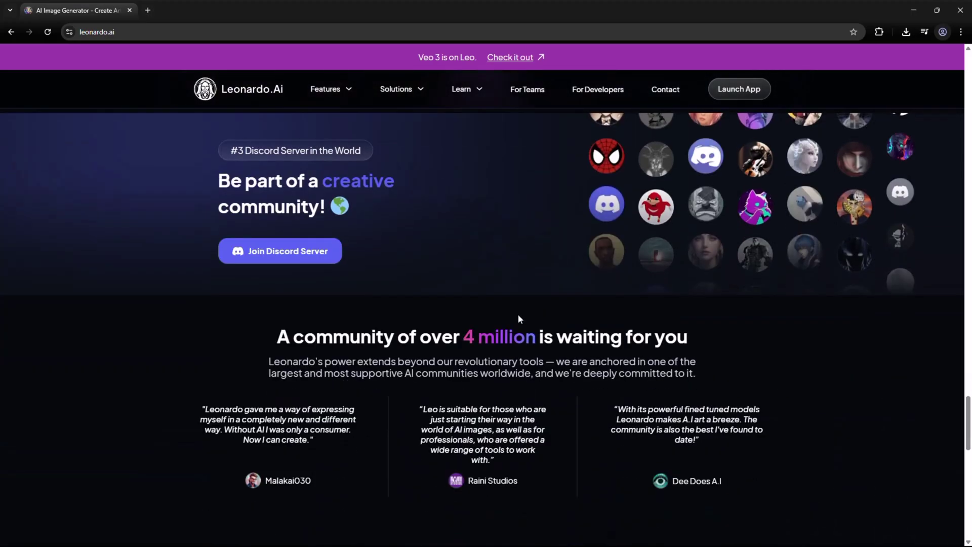
scroll(518, 314, "down", 3)
left_click_drag(968, 455, 968, 92)
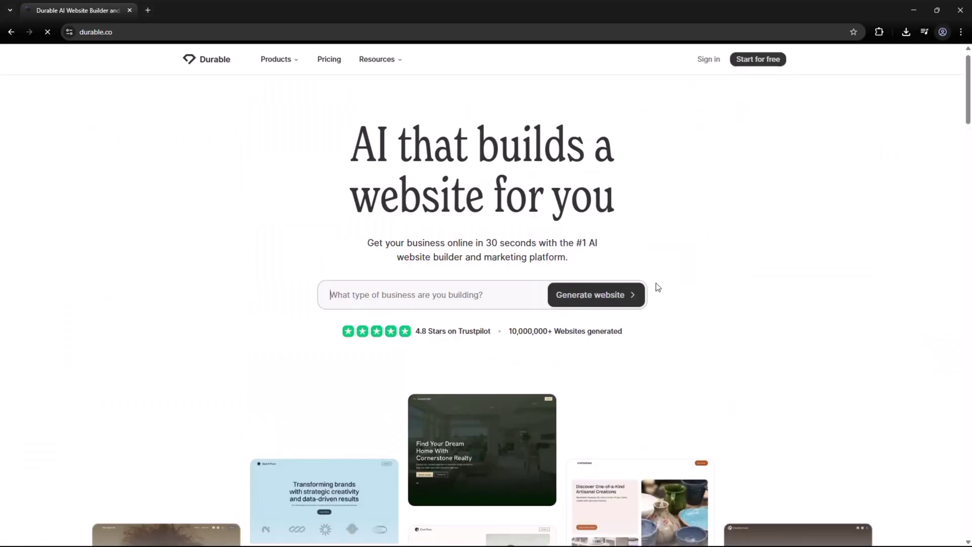
scroll(669, 281, "down", 3)
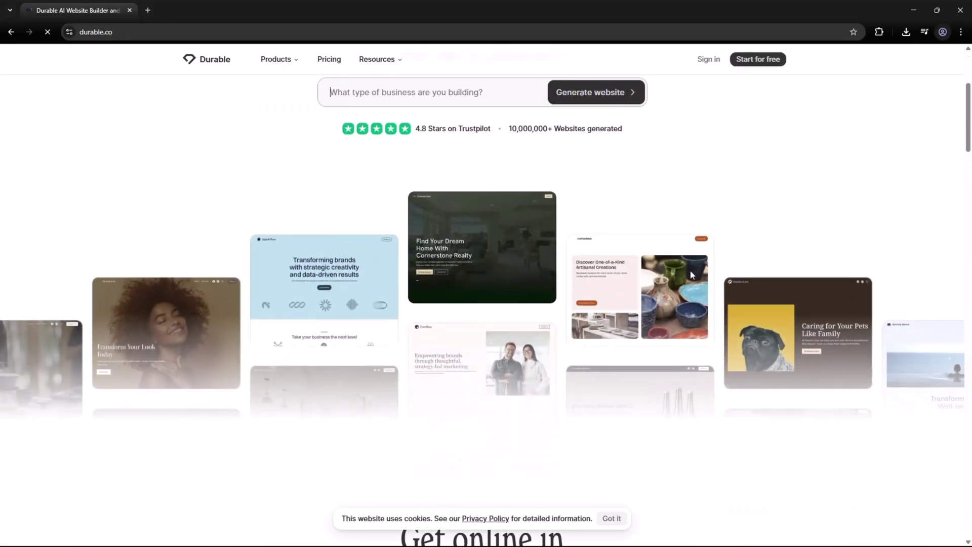
scroll(691, 270, "up", 3)
scroll(691, 274, "down", 3)
scroll(690, 274, "down", 3)
scroll(690, 274, "down", 2)
scroll(690, 270, "down", 3)
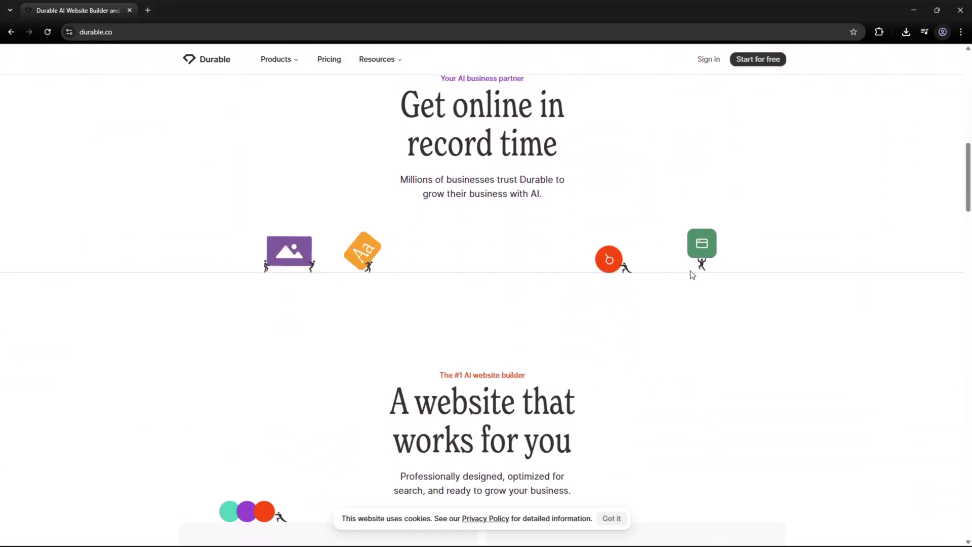
scroll(690, 271, "down", 3)
scroll(690, 270, "down", 3)
scroll(691, 270, "down", 2)
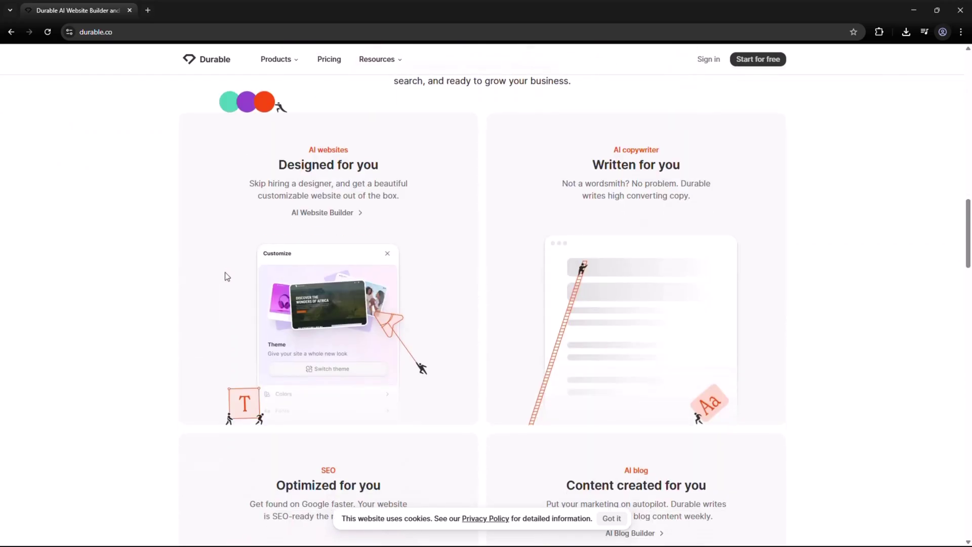
scroll(691, 275, "down", 4)
scroll(690, 275, "down", 2)
scroll(637, 270, "down", 3)
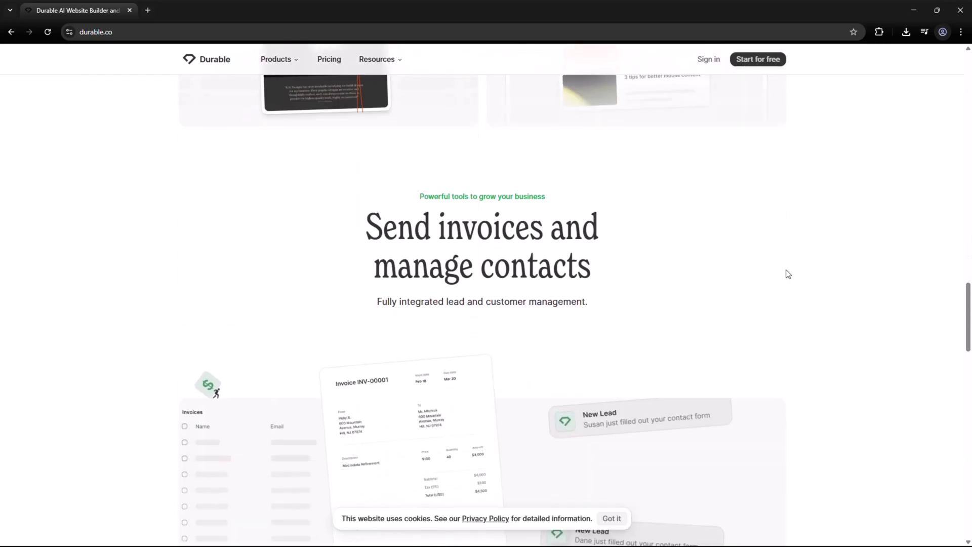
scroll(790, 276, "down", 3)
scroll(830, 275, "down", 3)
scroll(832, 279, "down", 2)
scroll(832, 279, "down", 4)
scroll(831, 279, "down", 4)
scroll(832, 279, "down", 3)
scroll(957, 395, "down", 3)
left_click_drag(967, 505, 968, 49)
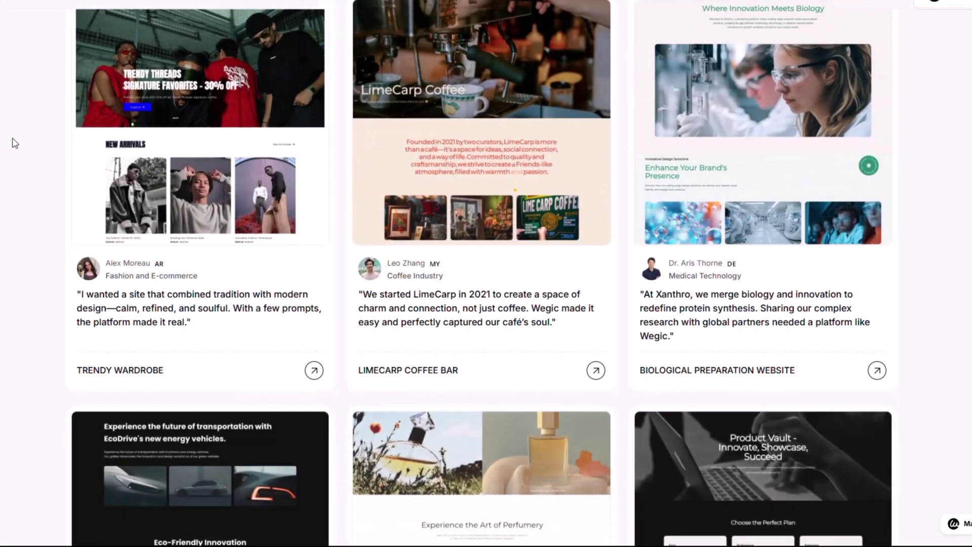
scroll(14, 143, "down", 4)
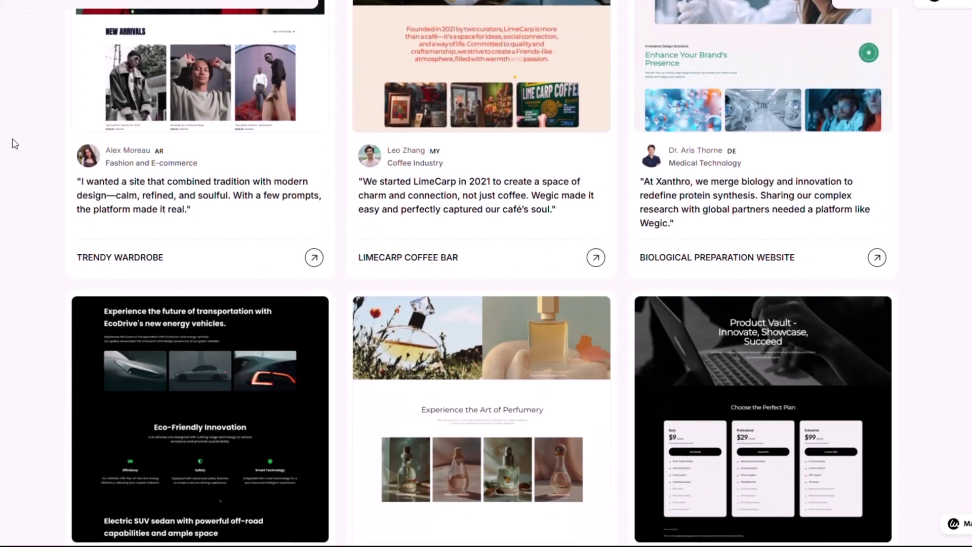
scroll(14, 144, "down", 2)
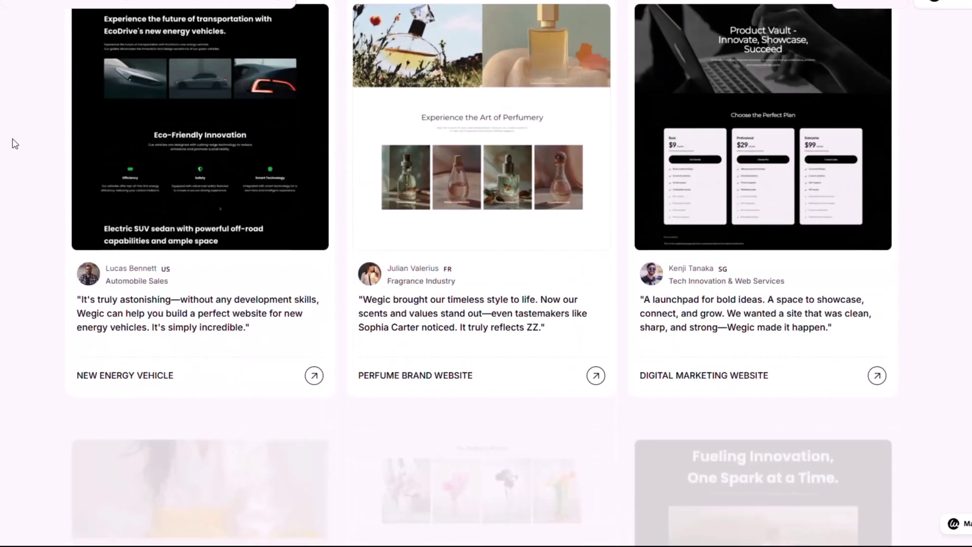
scroll(14, 142, "down", 2)
scroll(13, 143, "down", 2)
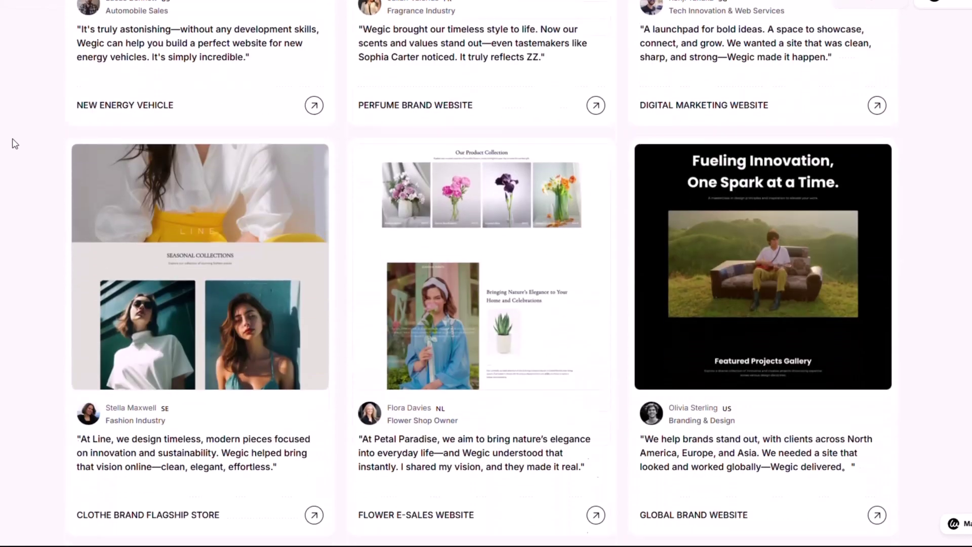
scroll(14, 144, "down", 2)
scroll(14, 144, "down", 2)
scroll(13, 142, "down", 2)
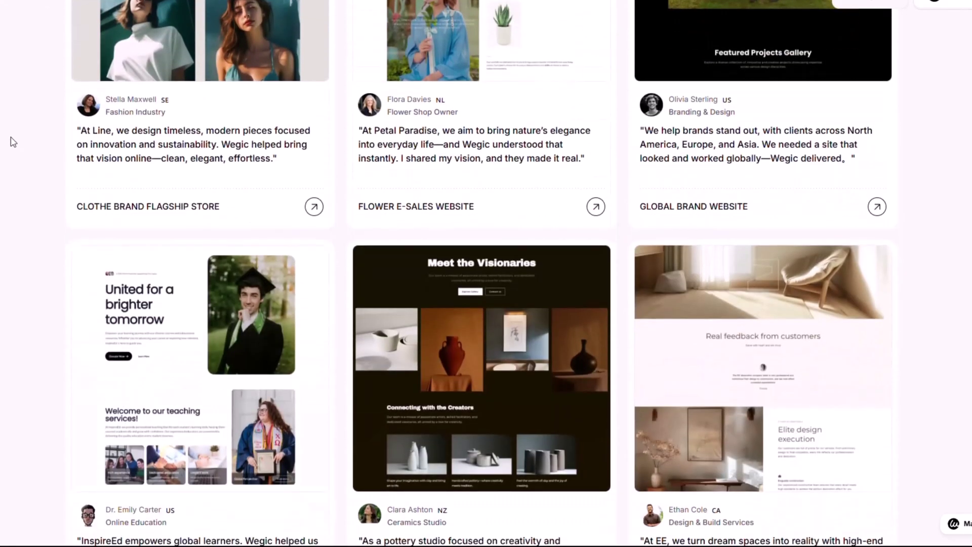
scroll(10, 142, "down", 3)
scroll(11, 141, "down", 2)
scroll(11, 141, "down", 1)
scroll(11, 141, "down", 3)
scroll(11, 142, "down", 2)
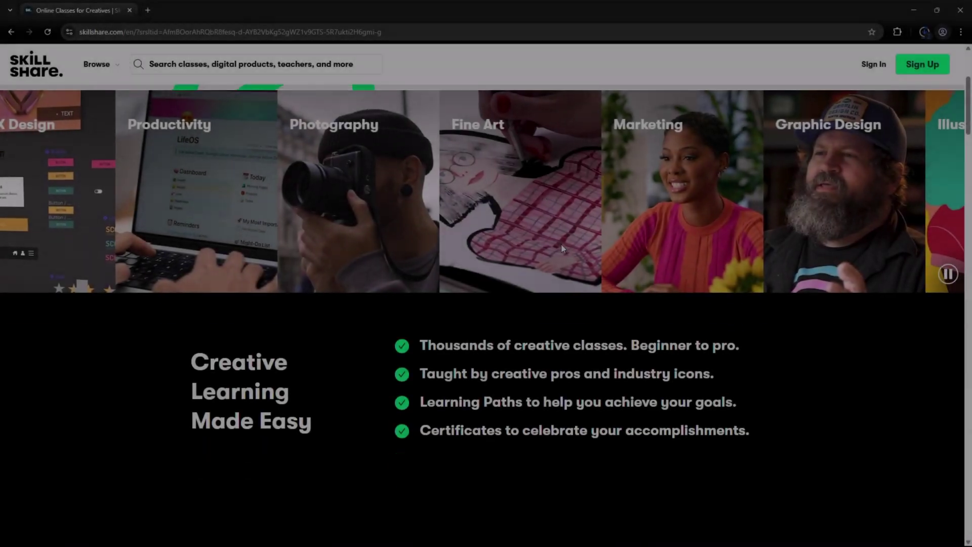
scroll(772, 256, "down", 3)
scroll(814, 260, "down", 2)
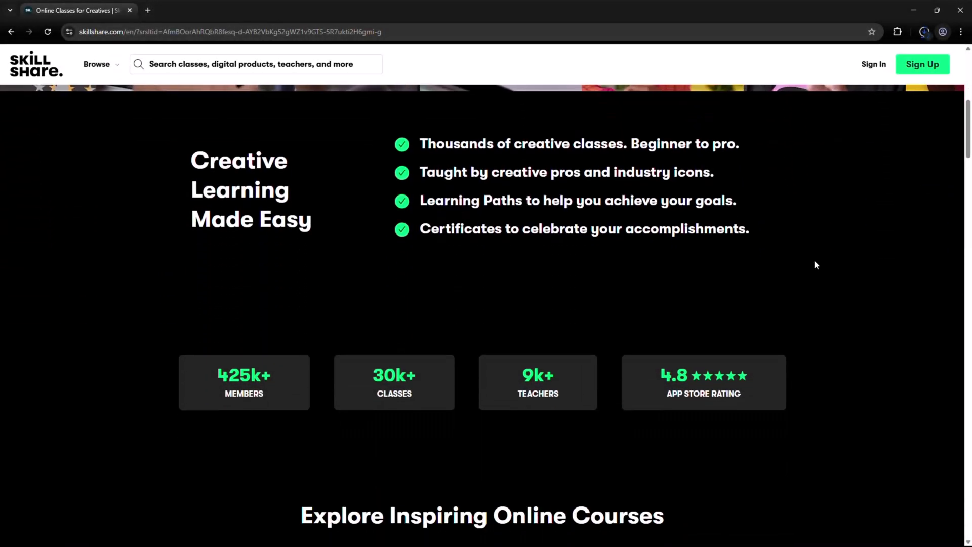
scroll(842, 261, "down", 3)
scroll(841, 268, "down", 2)
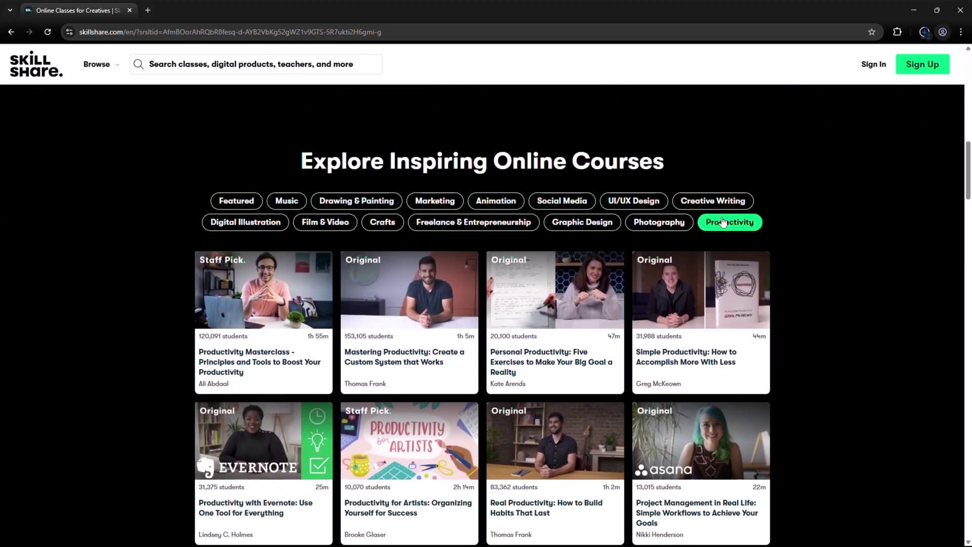
Step: Select the Freelance & Entrepreneurship category under Explore Inspiring Online Courses
left_click(443, 225)
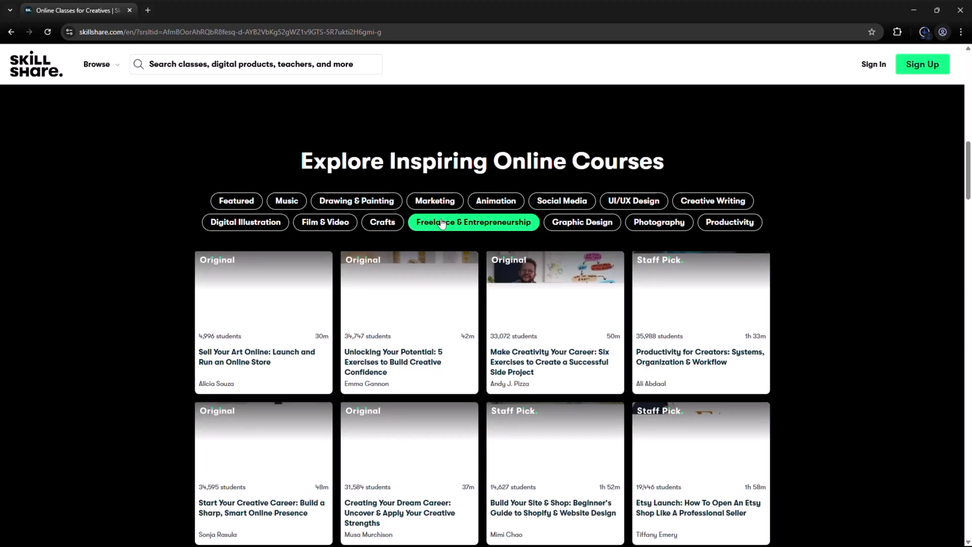